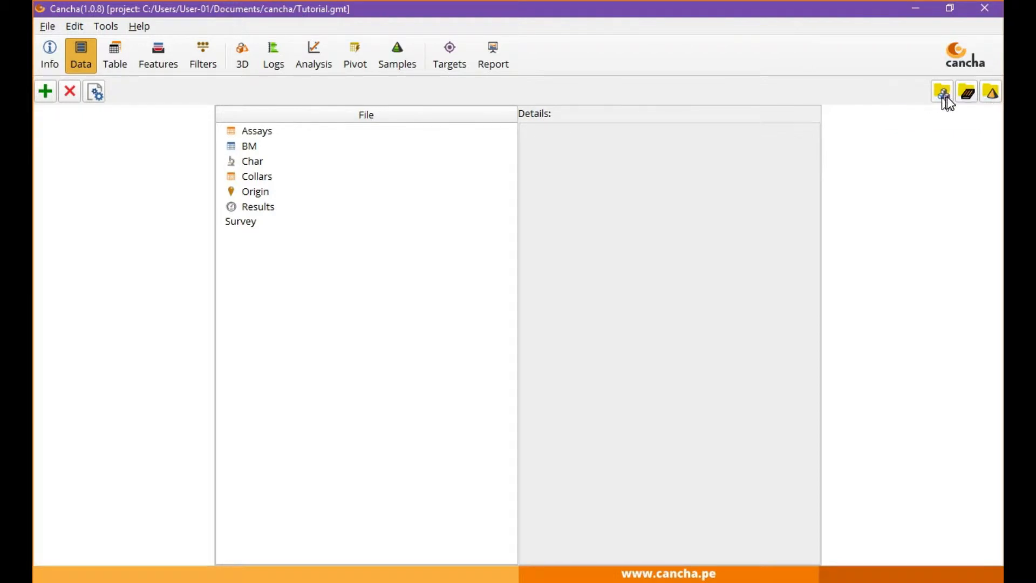
# Open the block model database template in Excel and review its Header, Glossary and Block Model sheets
pyautogui.click(991, 96)
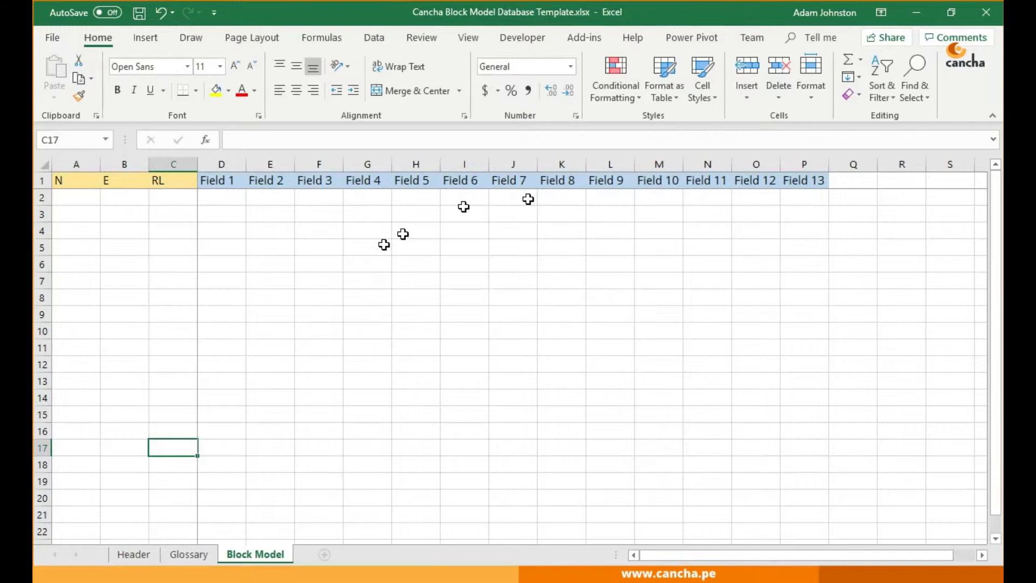
pyautogui.click(134, 555)
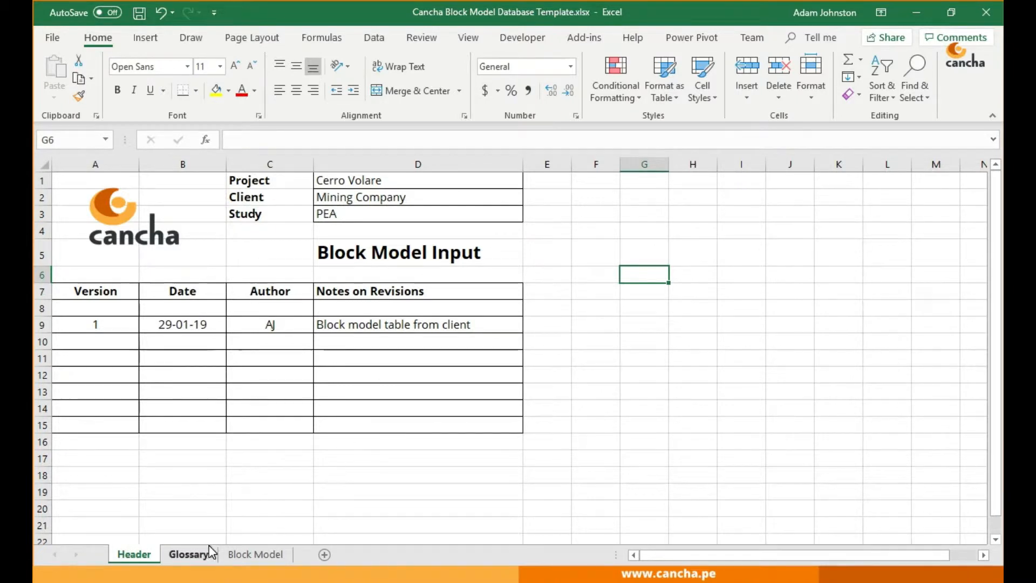
pyautogui.click(189, 555)
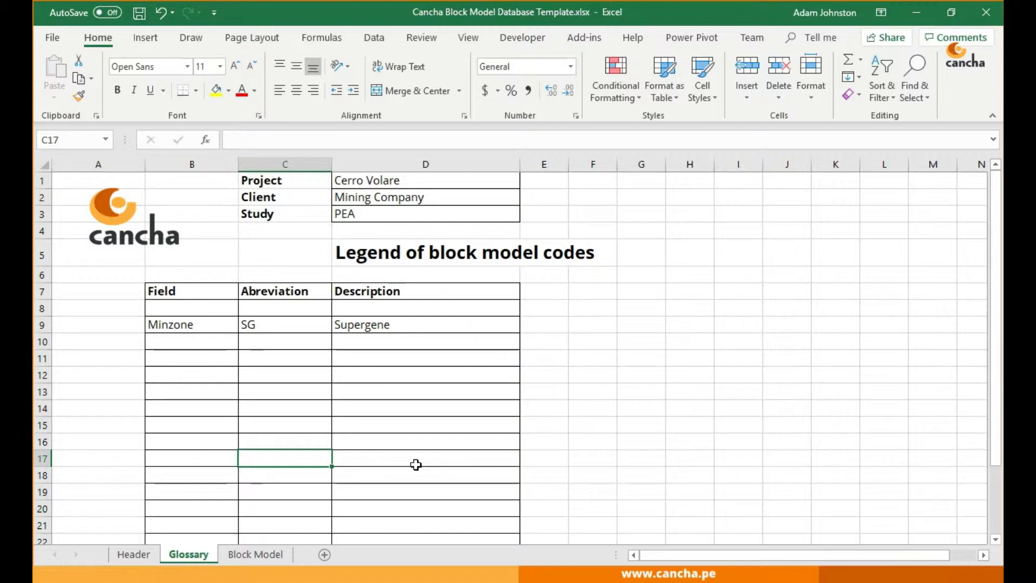
pyautogui.click(261, 553)
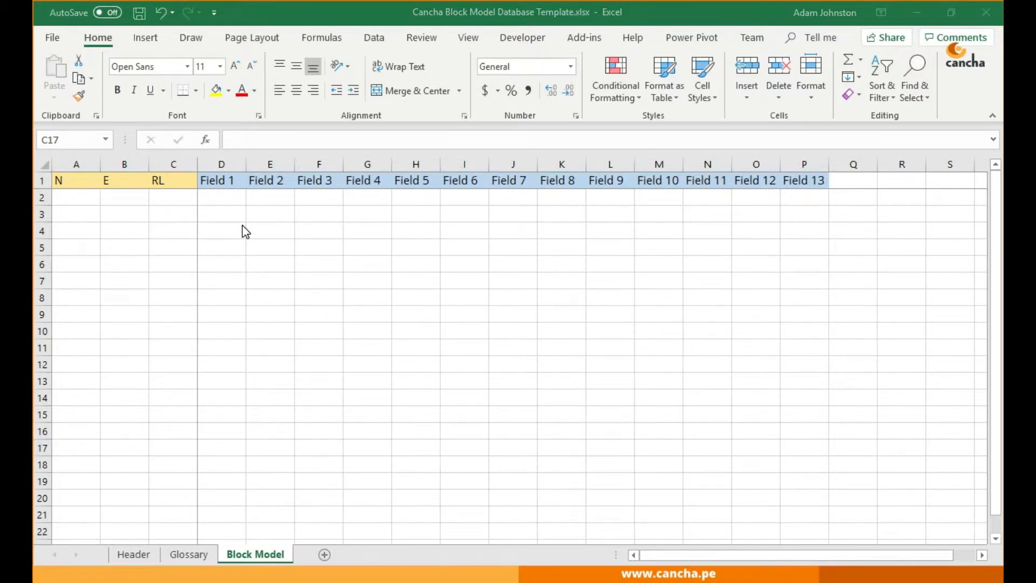
# Switch to Cancha, open the 3D view and centre it on the Cu block model
pyautogui.hotkey('alt', 'Tab')
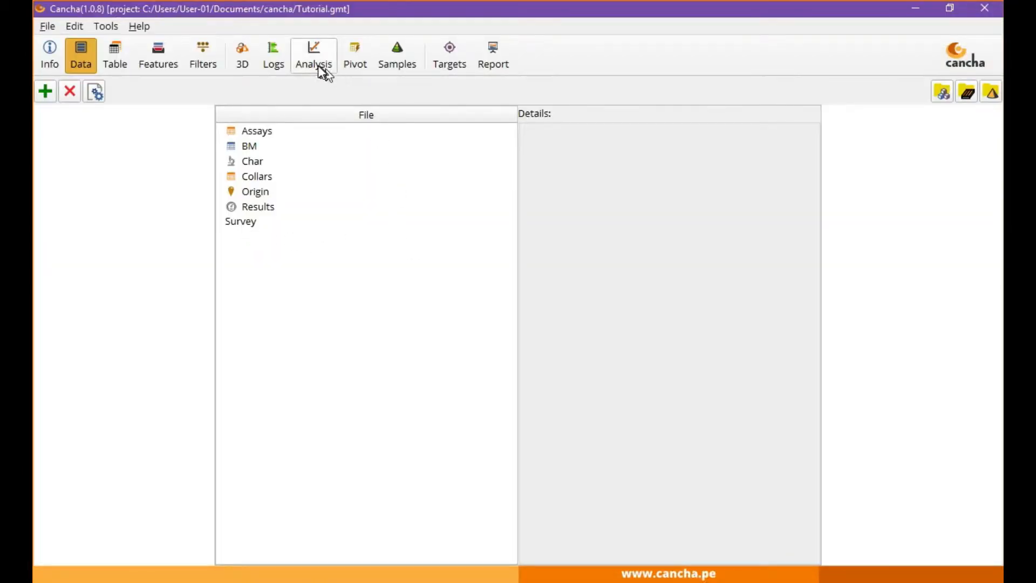
pyautogui.click(244, 56)
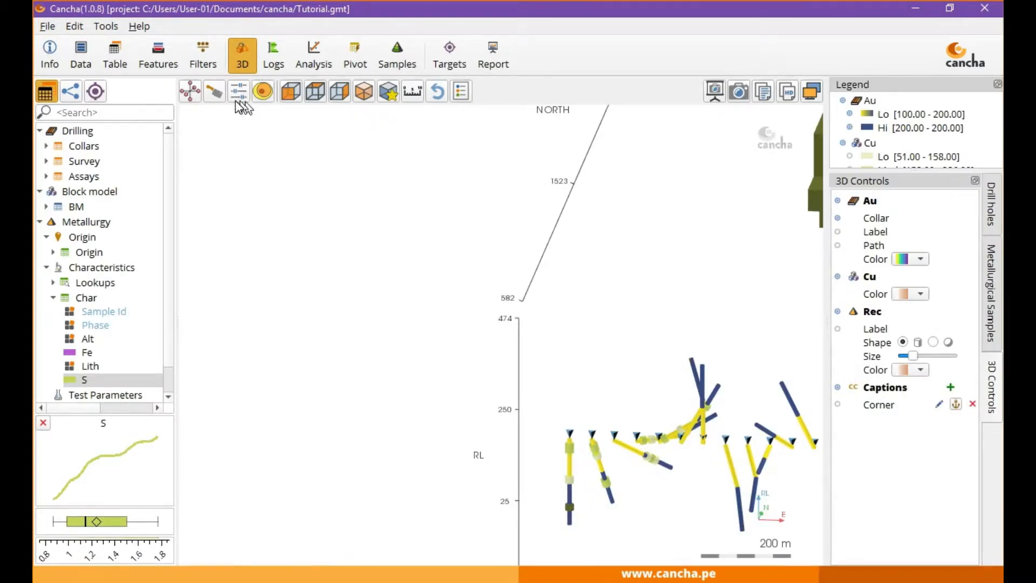
pyautogui.click(200, 96)
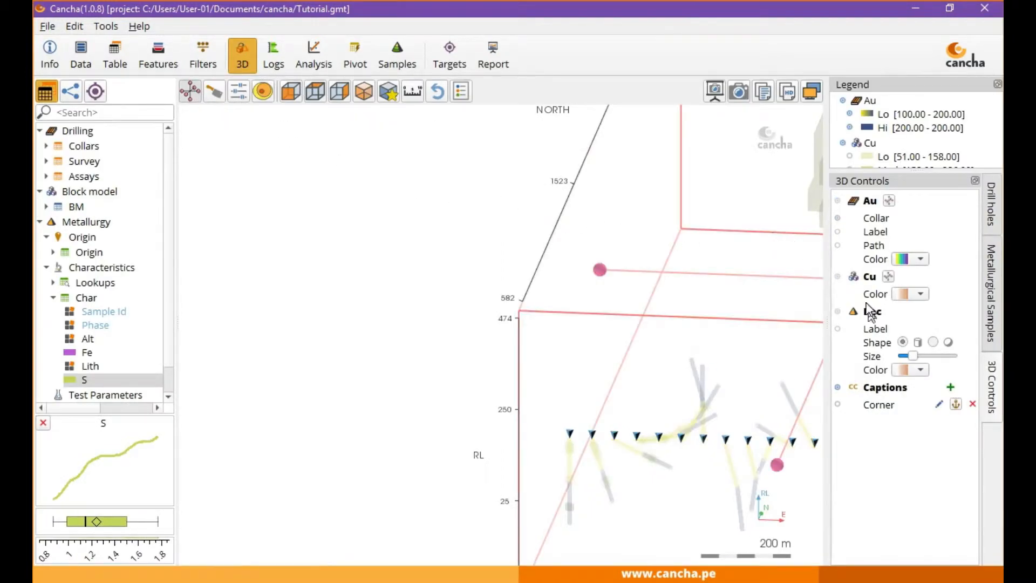
pyautogui.click(888, 277)
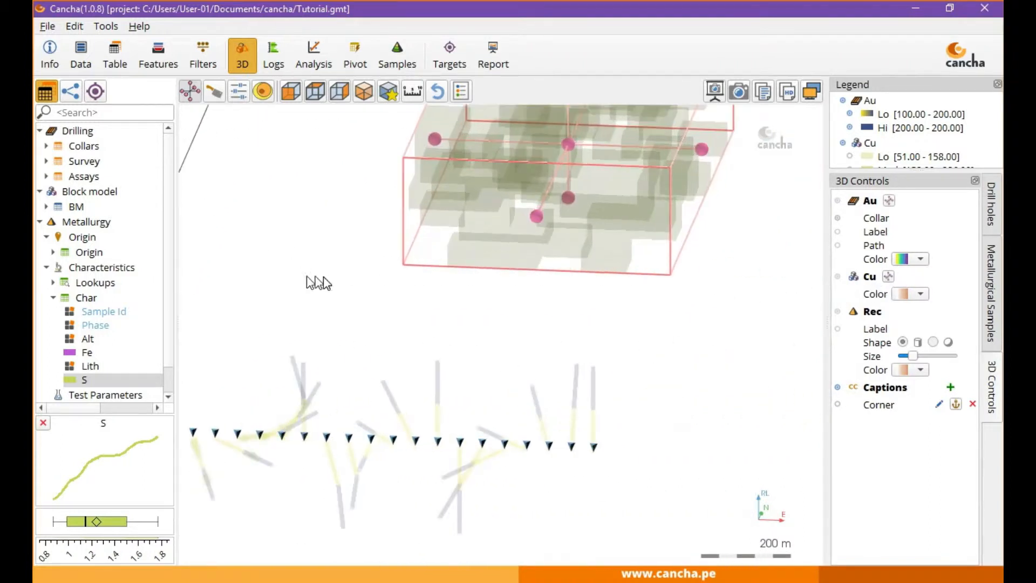
pyautogui.click(187, 96)
# Enlarge the legend and show the Lo, Med and Hi grade ranges of the Cu block model
pyautogui.moveTo(419, 235); pyautogui.dragTo(662, 390)
pyautogui.moveTo(915, 171); pyautogui.dragTo(917, 254)
pyautogui.click(850, 157)
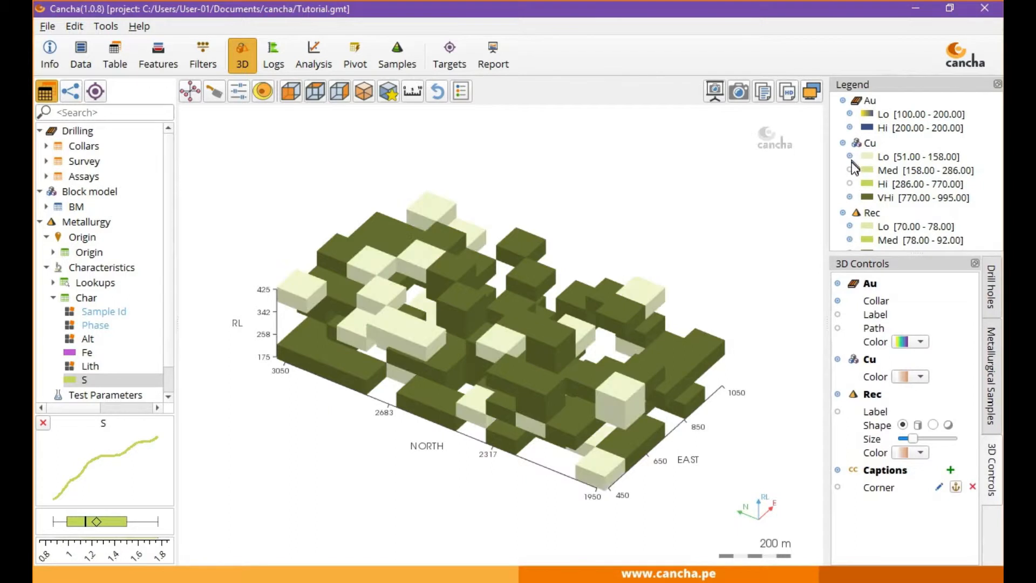
pyautogui.click(850, 170)
pyautogui.click(850, 183)
# Examine the block model's lower corner, where the North and East axes meet, from several angles and distances
pyautogui.moveTo(547, 358); pyautogui.dragTo(578, 359)
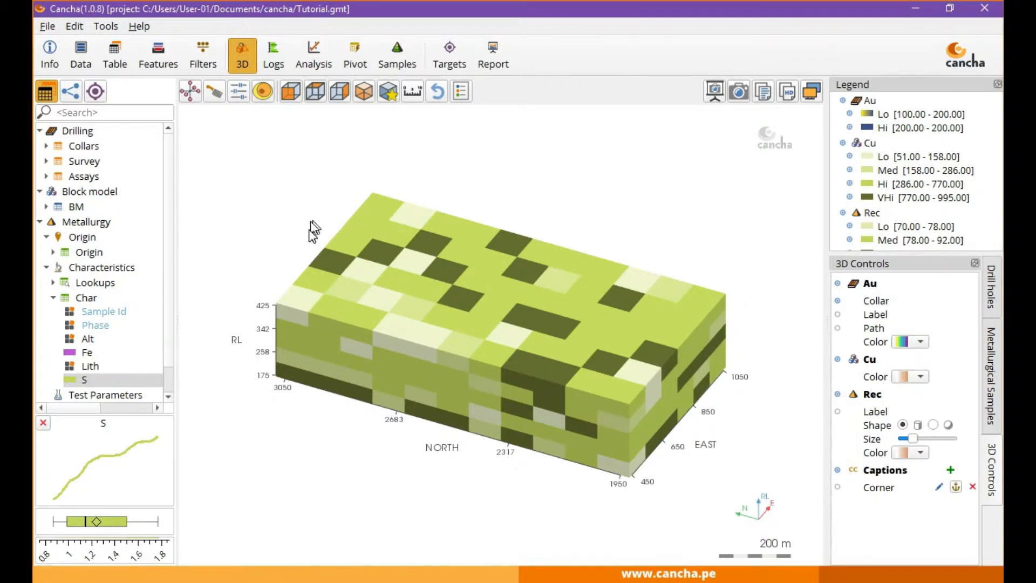
pyautogui.moveTo(669, 464); pyautogui.dragTo(540, 443)
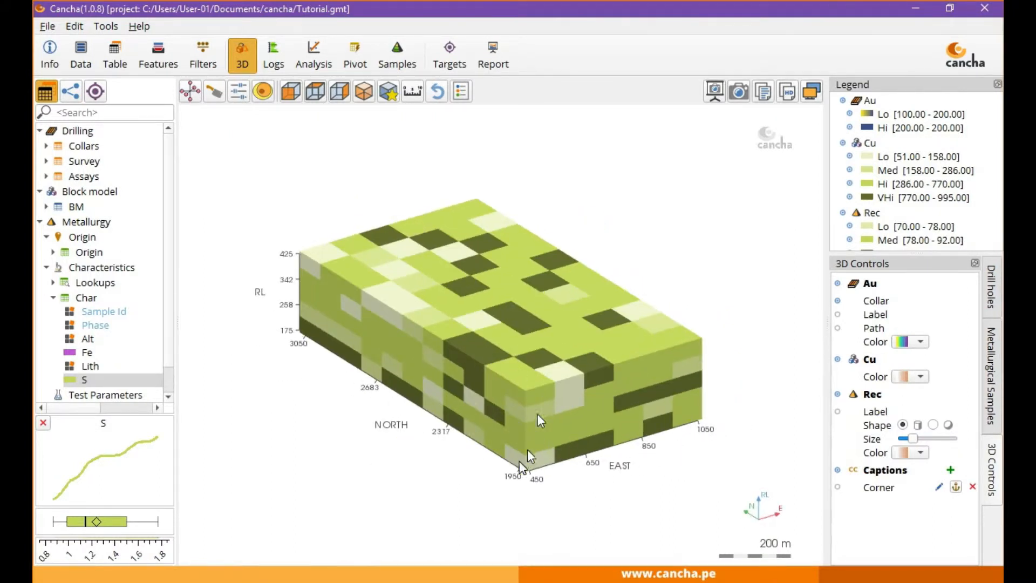
pyautogui.moveTo(513, 465); pyautogui.dragTo(627, 471)
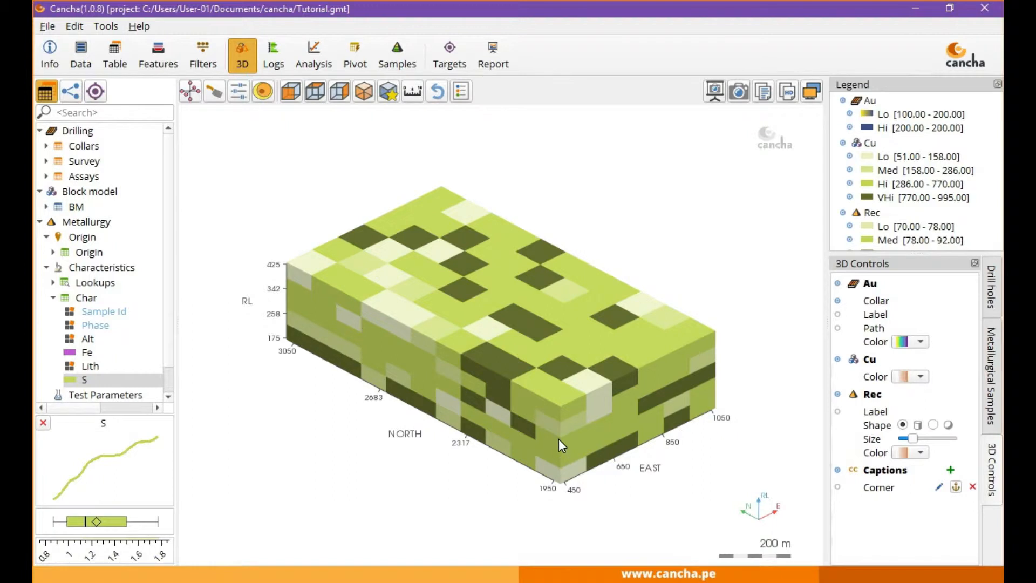
pyautogui.scroll(3, 545, 416)
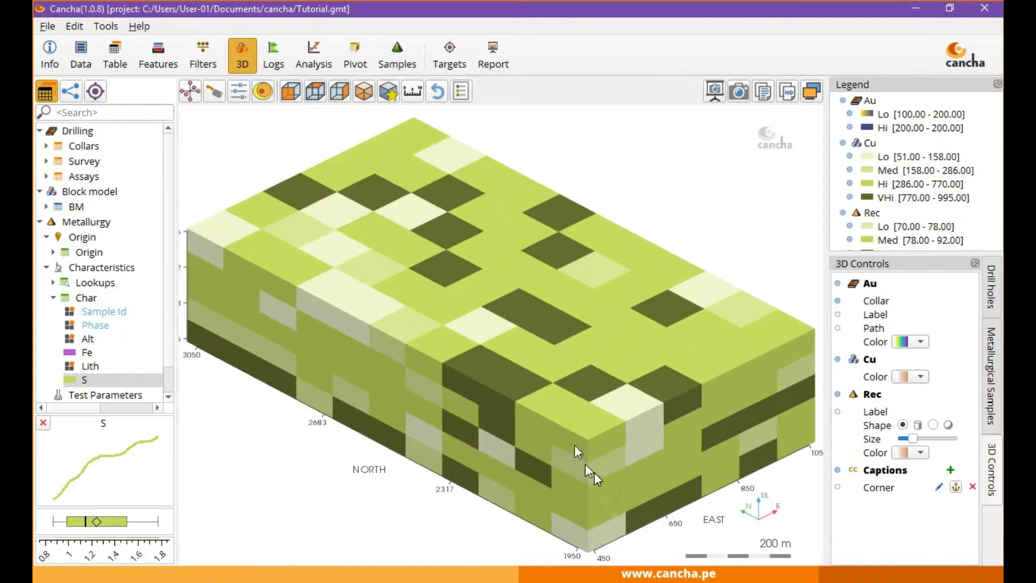
pyautogui.scroll(5, 610, 465)
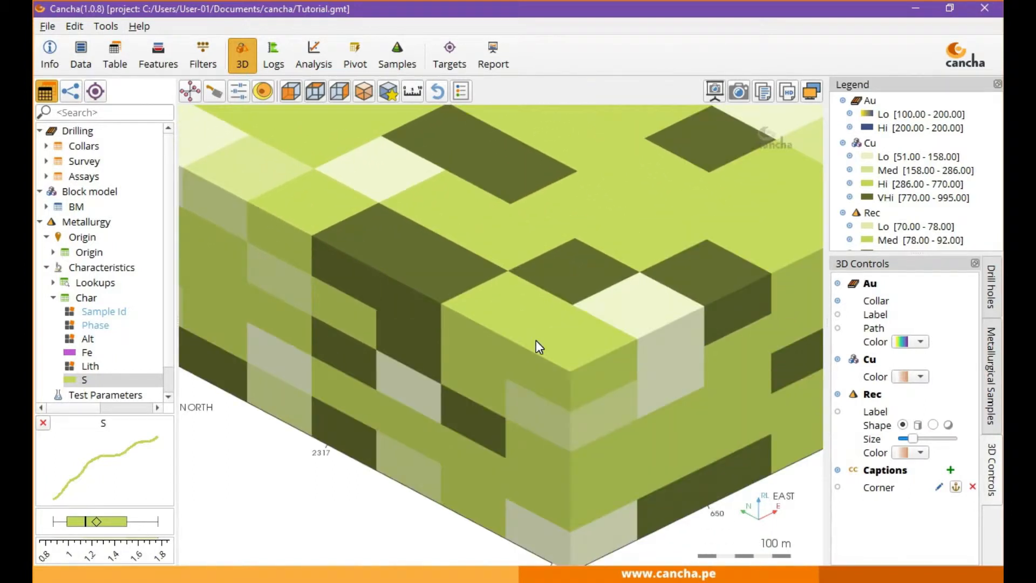
pyautogui.moveTo(622, 441); pyautogui.dragTo(597, 277, button='middle')
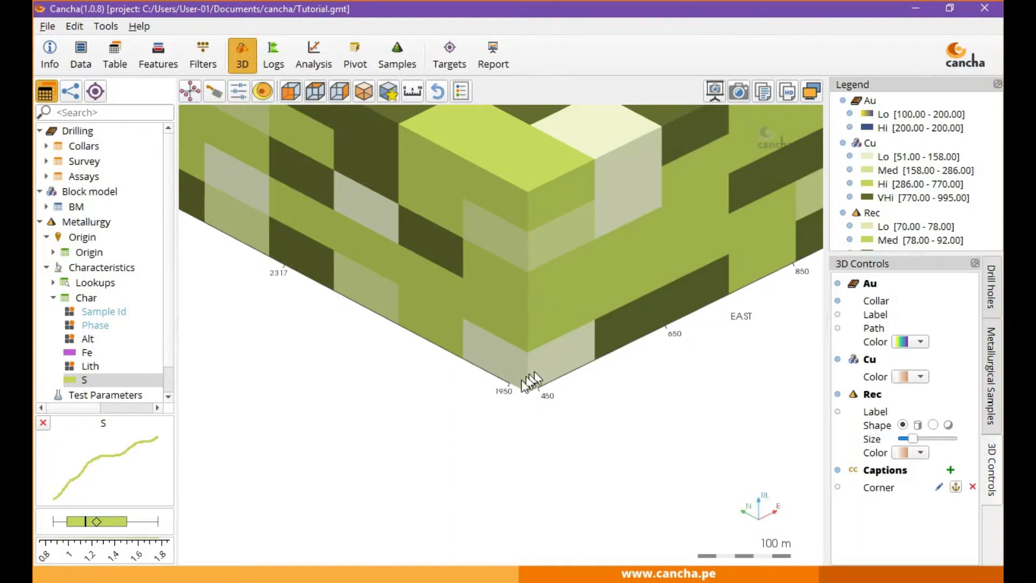
pyautogui.scroll(-3, 550, 415)
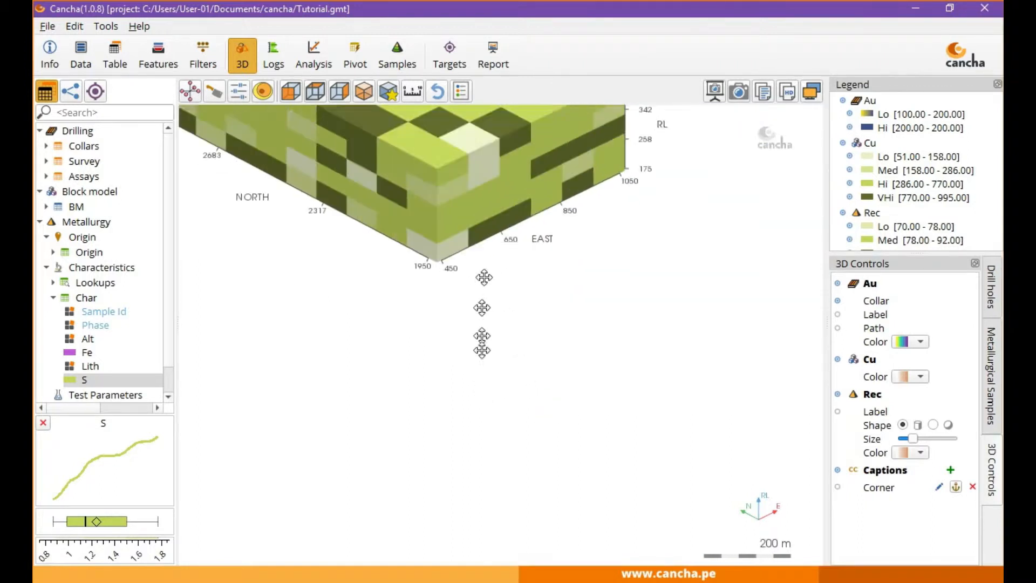
pyautogui.moveTo(419, 444); pyautogui.dragTo(474, 416)
# Expand the fields of the BM table and compare them with the column headings in the Excel block model template
pyautogui.click(45, 206)
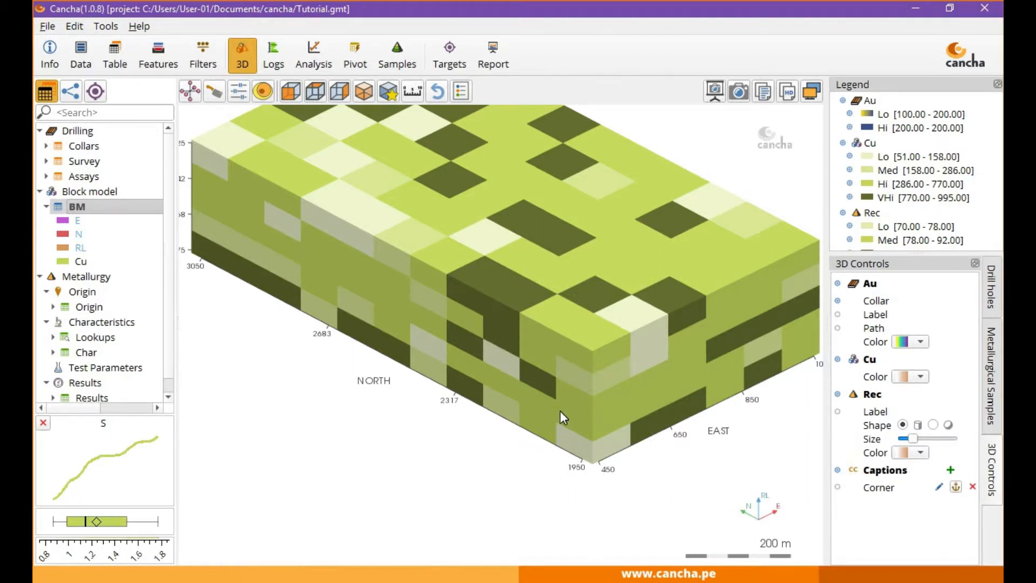
pyautogui.moveTo(666, 407); pyautogui.dragTo(613, 406)
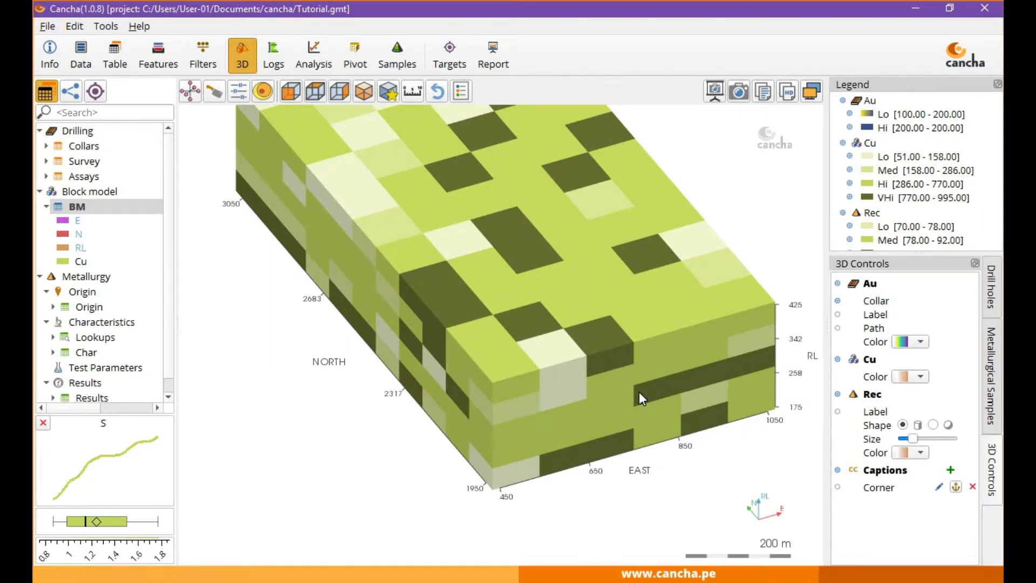
pyautogui.hotkey('alt', 'Tab')
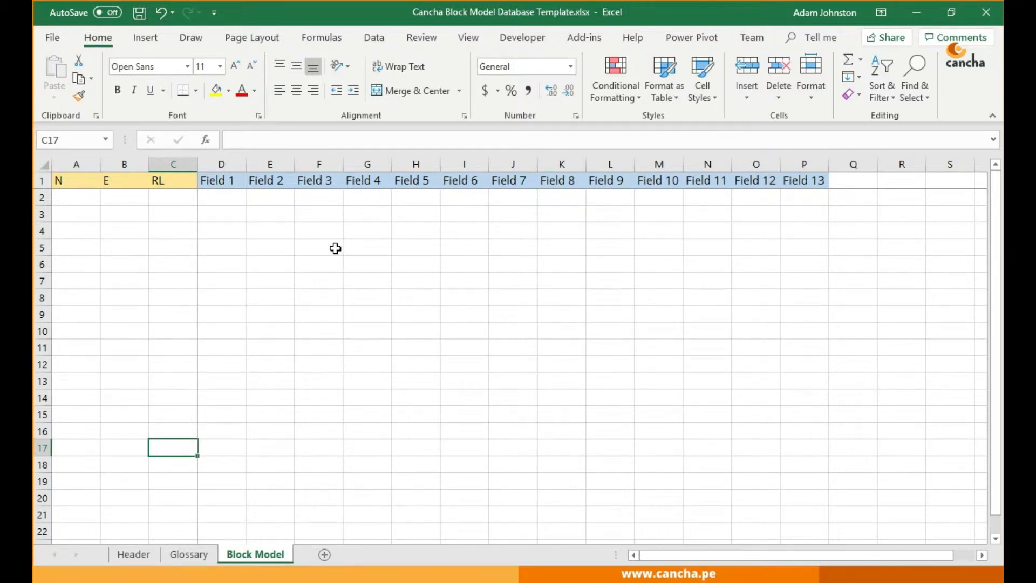
pyautogui.click(918, 12)
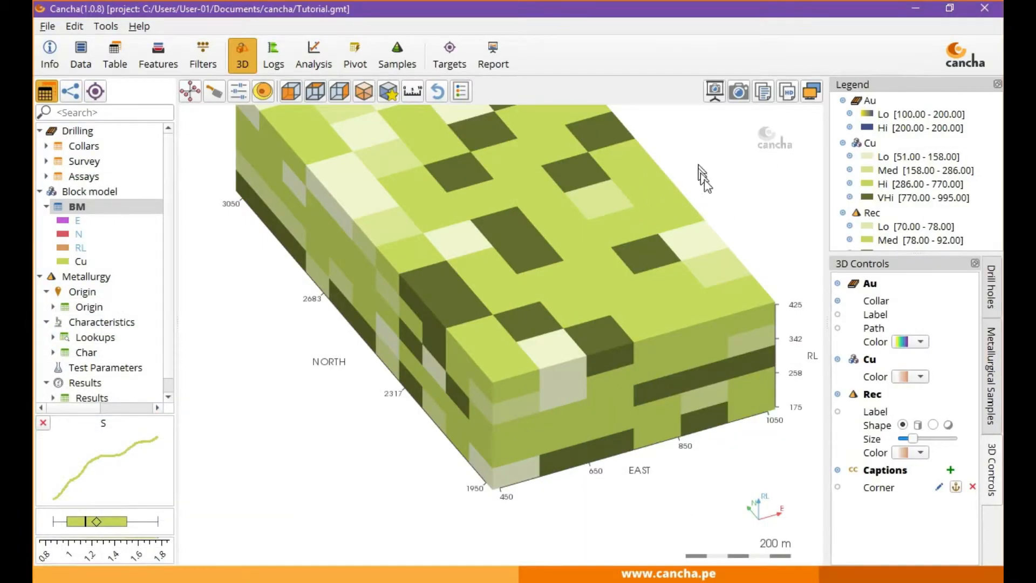
# Centre the Cancha 3D view on the Au drill holes
pyautogui.click(190, 91)
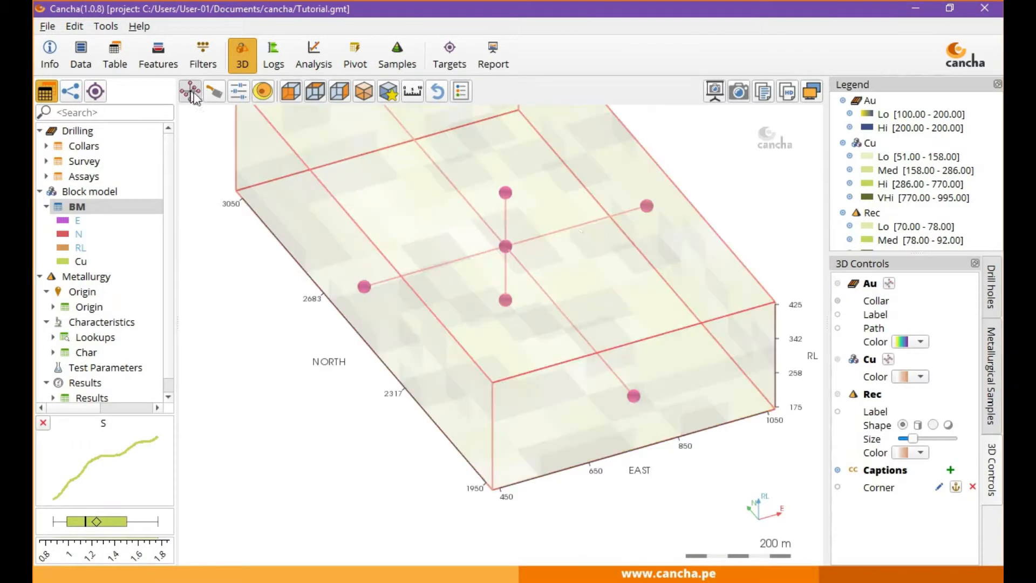
pyautogui.click(889, 284)
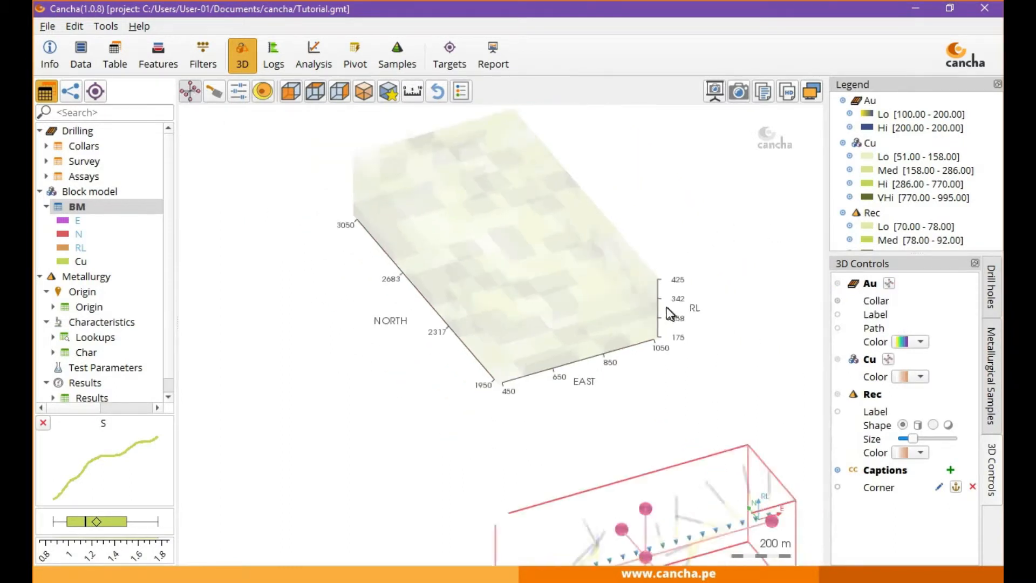
pyautogui.scroll(-3, 689, 324)
pyautogui.moveTo(654, 375); pyautogui.dragTo(515, 265, button='middle')
pyautogui.moveTo(391, 232); pyautogui.dragTo(463, 333, button='middle')
pyautogui.scroll(3, 464, 333)
pyautogui.moveTo(535, 415); pyautogui.dragTo(529, 359, button='middle')
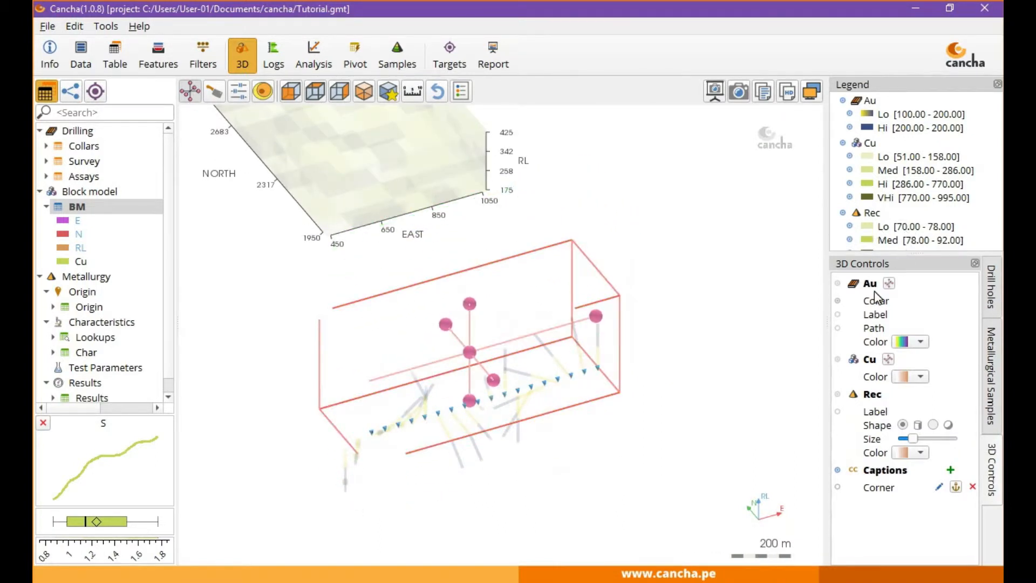
pyautogui.click(889, 283)
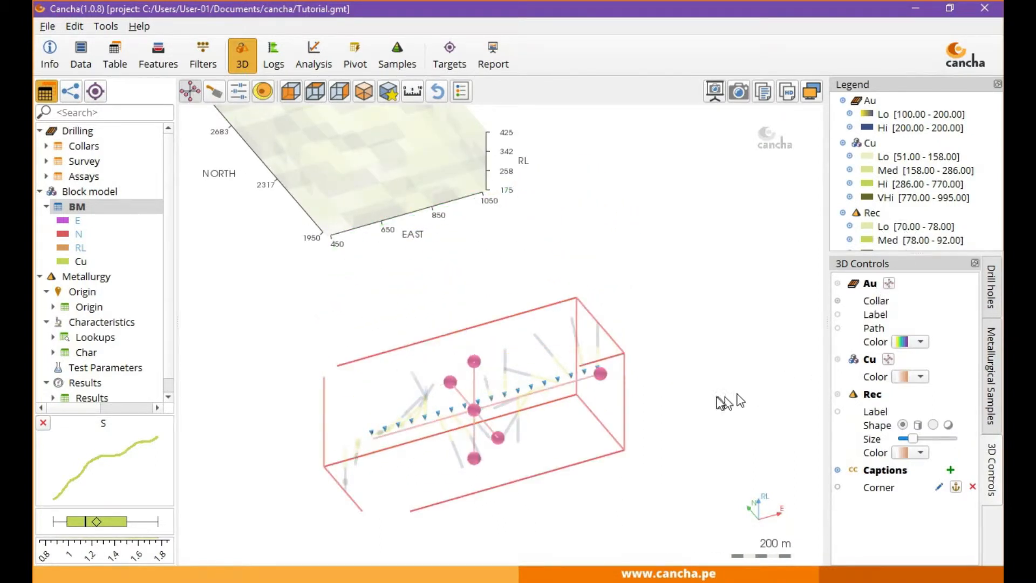
pyautogui.click(190, 92)
# Hide the Rec metallurgical samples so that only the Au drill holes can be inspected from different angles
pyautogui.scroll(3, 629, 340)
pyautogui.moveTo(652, 475); pyautogui.dragTo(287, 418)
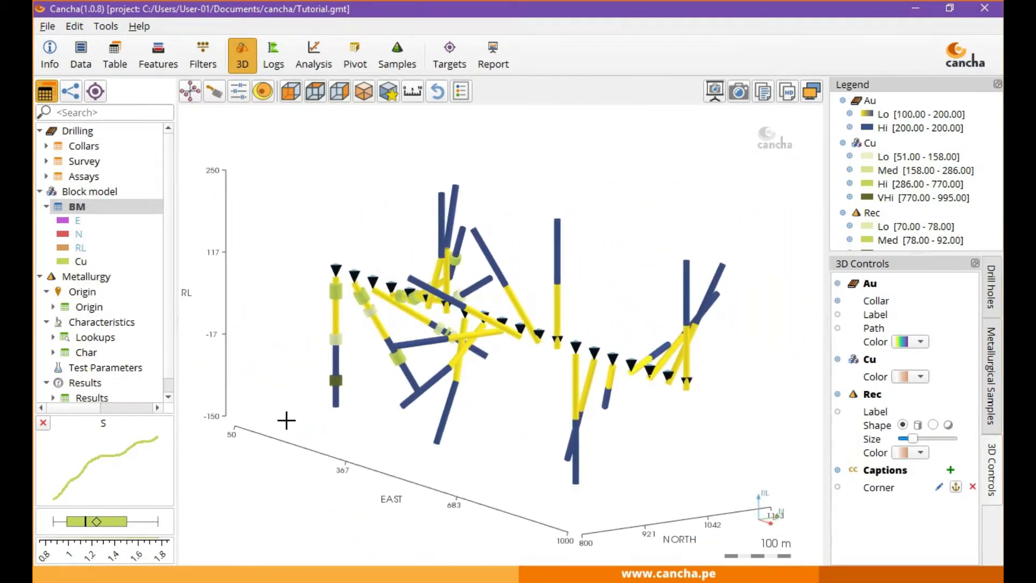
pyautogui.moveTo(507, 424); pyautogui.dragTo(514, 443)
pyautogui.moveTo(519, 443); pyautogui.dragTo(783, 423)
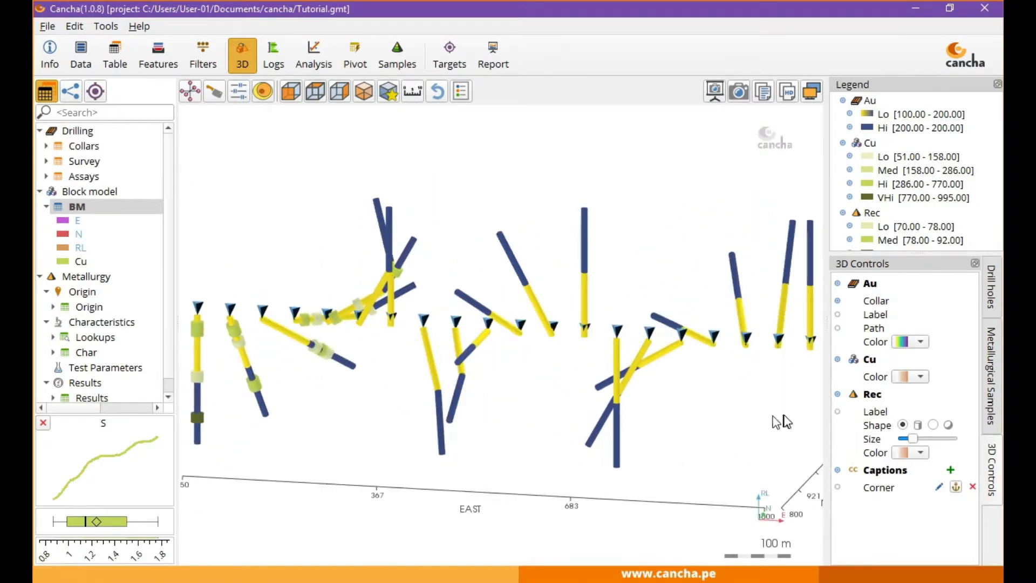
pyautogui.click(838, 394)
pyautogui.moveTo(567, 411); pyautogui.dragTo(526, 432)
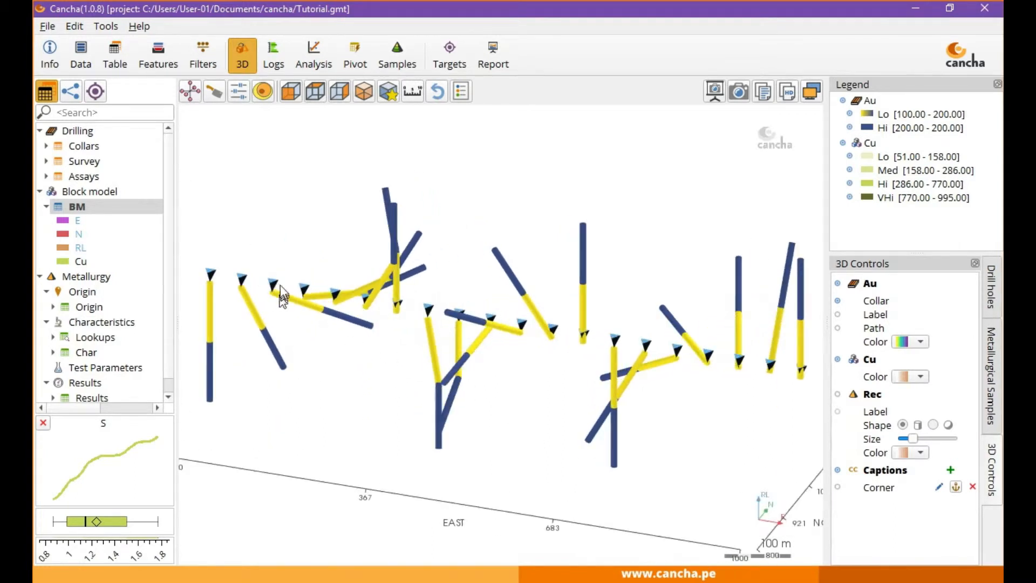
pyautogui.moveTo(280, 293); pyautogui.dragTo(459, 327)
pyautogui.moveTo(490, 406); pyautogui.dragTo(388, 387)
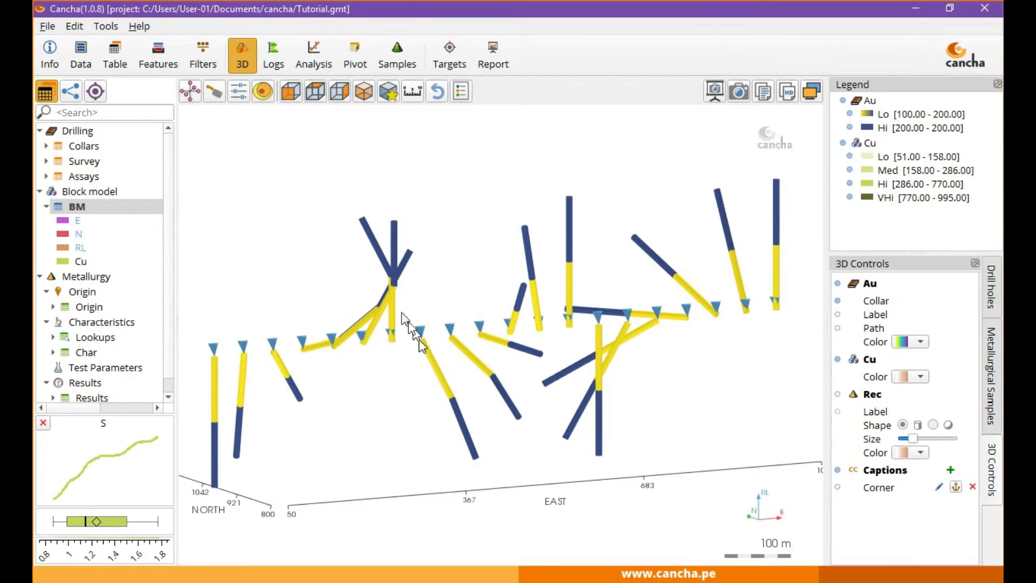
# Switch to the Cancha tut collars workbook in Excel and review the Collars and Survey sheets
pyautogui.doubleClick(281, 365)
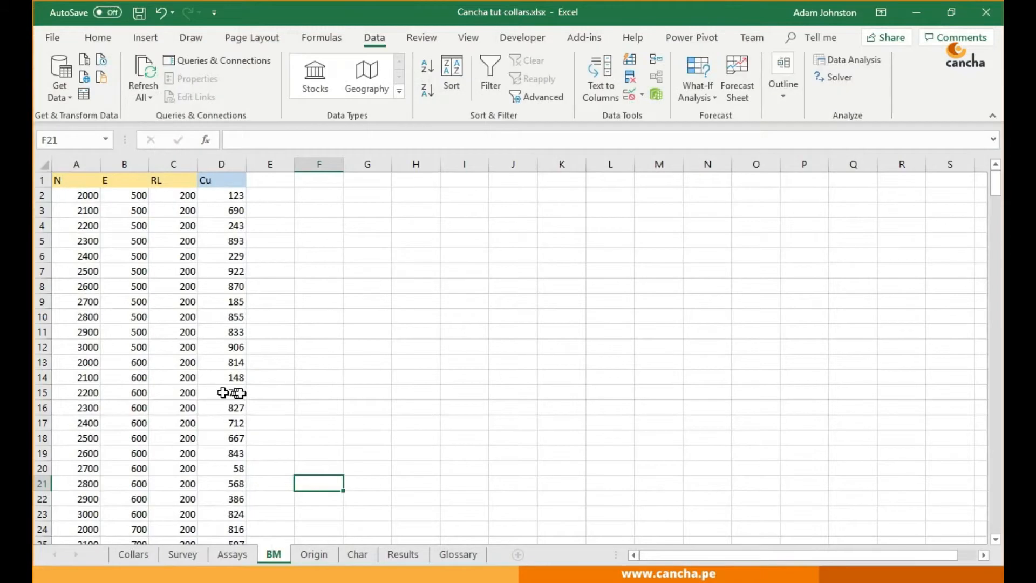
pyautogui.click(133, 554)
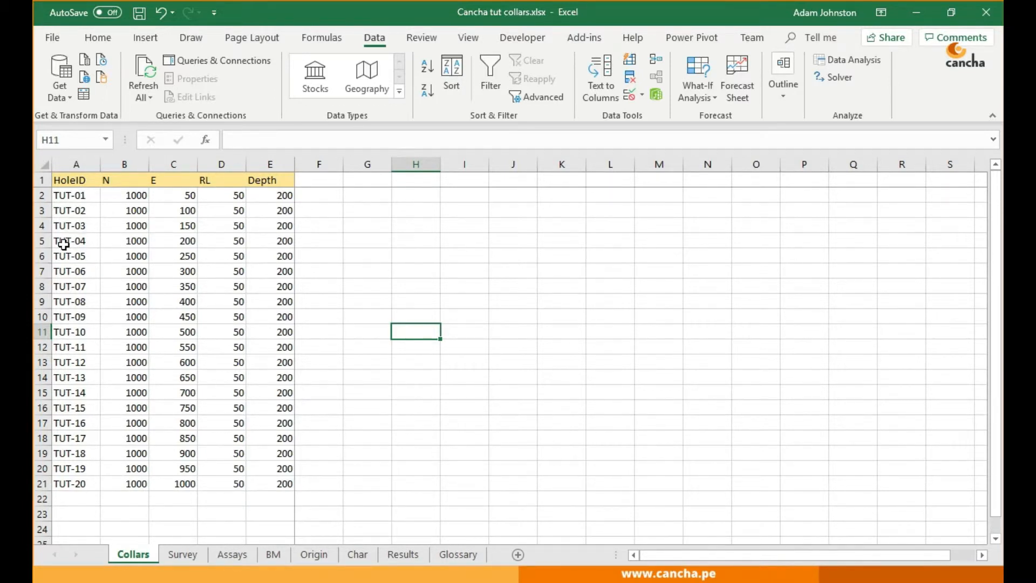
pyautogui.click(182, 554)
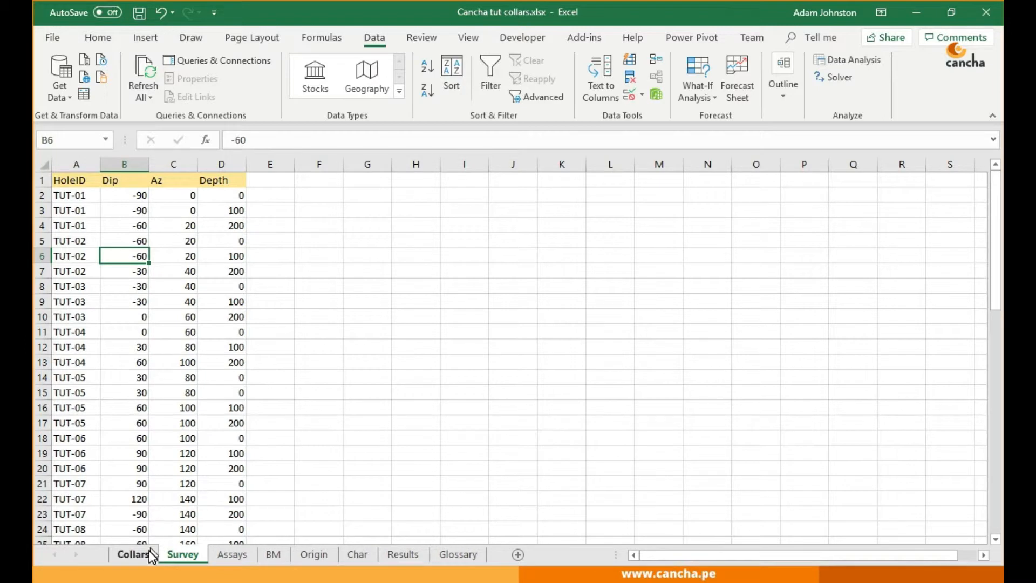
pyautogui.click(133, 553)
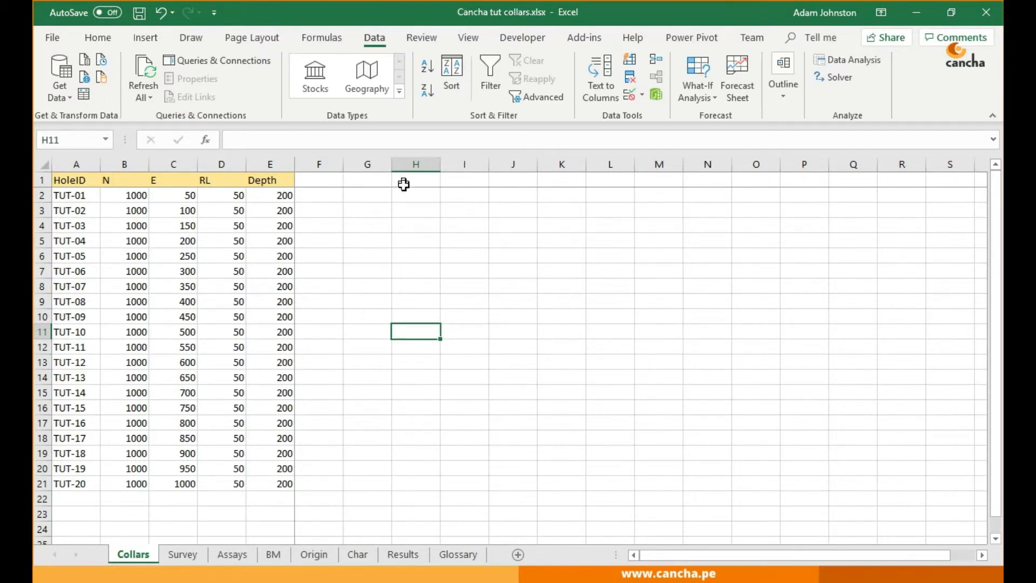
pyautogui.click(181, 555)
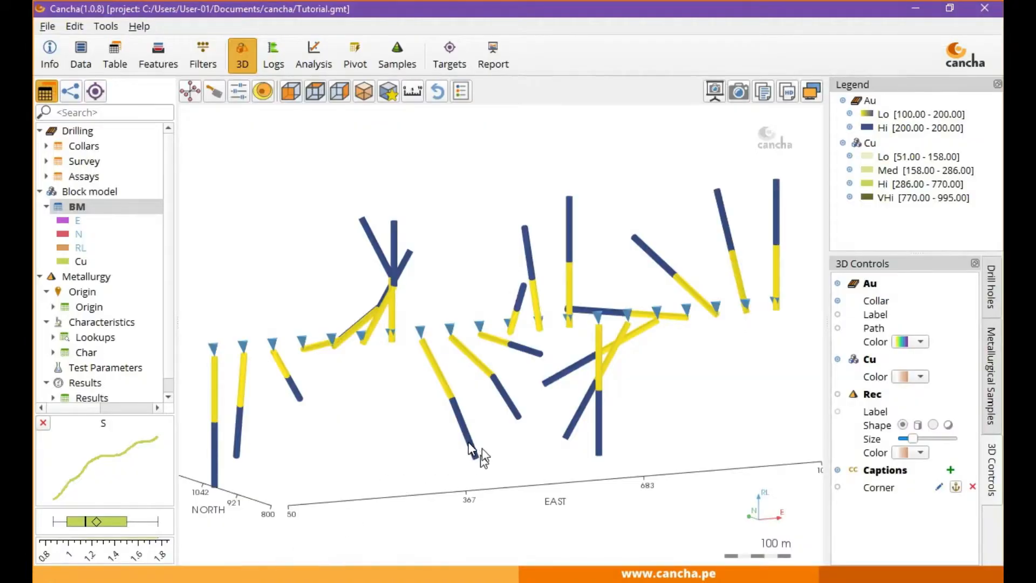
# Return to Cancha and show the drill holes in plan view, with North against East
pyautogui.moveTo(529, 381); pyautogui.dragTo(378, 365)
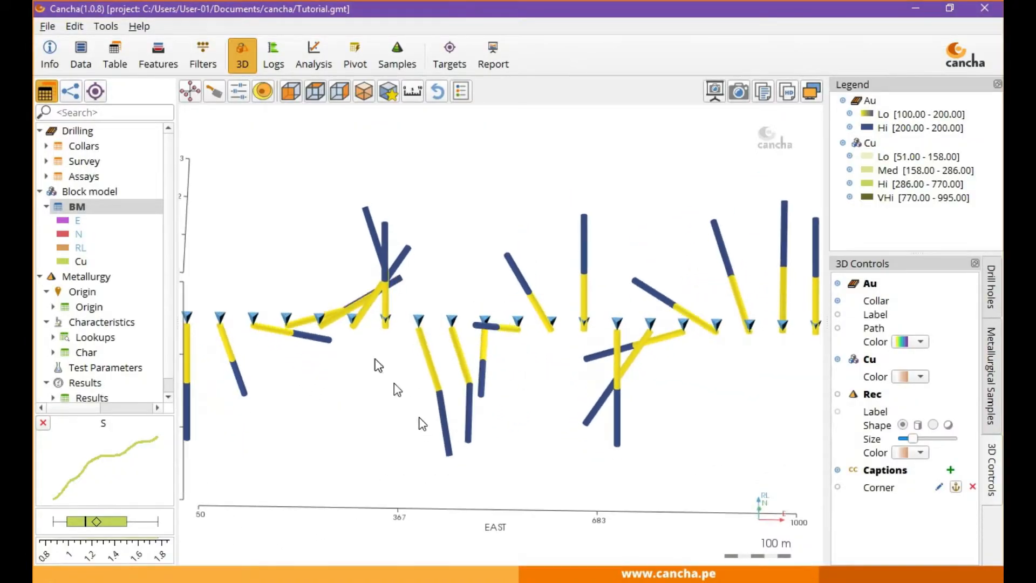
pyautogui.click(290, 92)
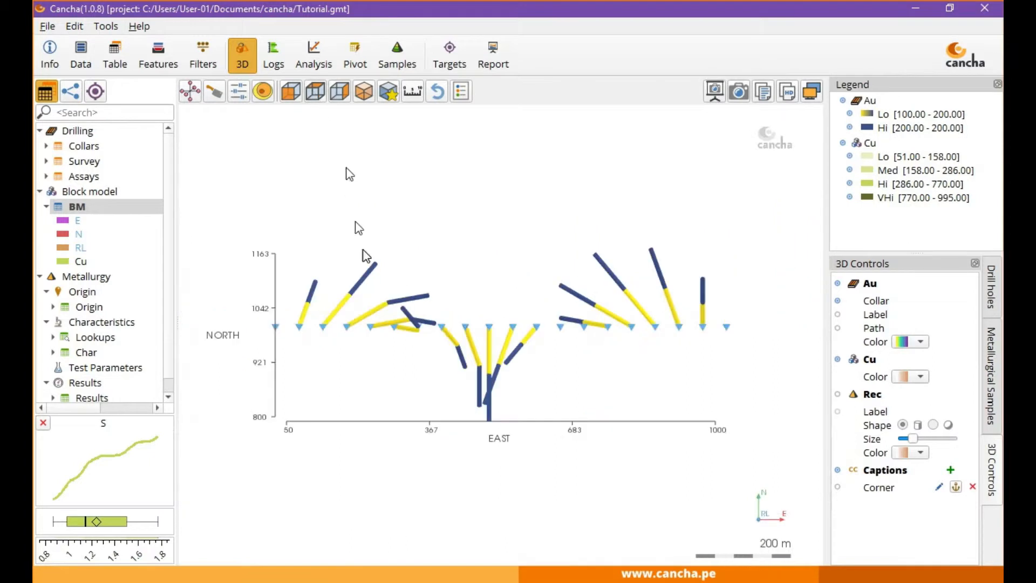
# Select drill holes TUT-19, TUT-10, TUT-03 and TUT-17 in plan view and check their coordinates, azimuth and dip
pyautogui.click(702, 330)
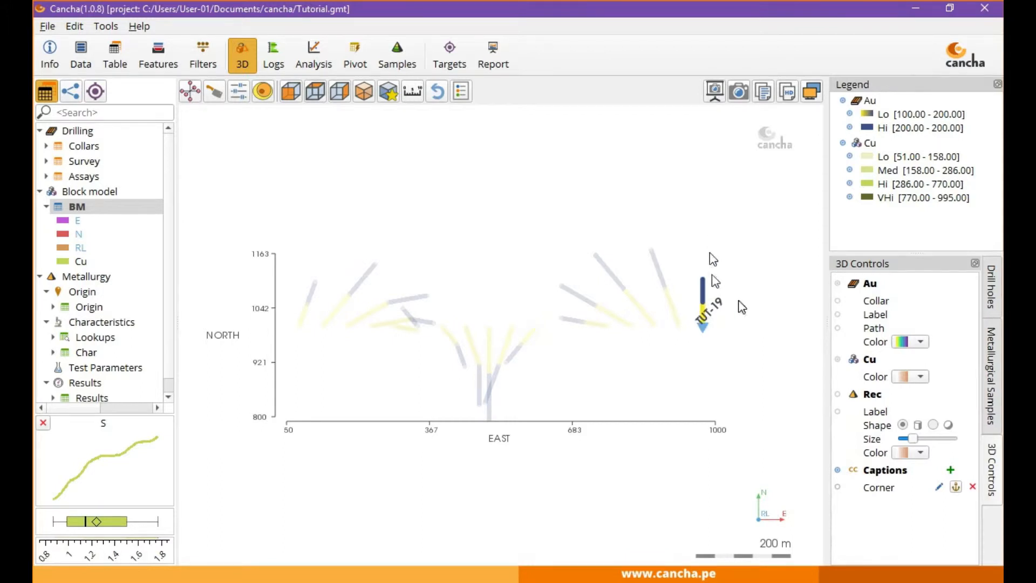
pyautogui.click(992, 289)
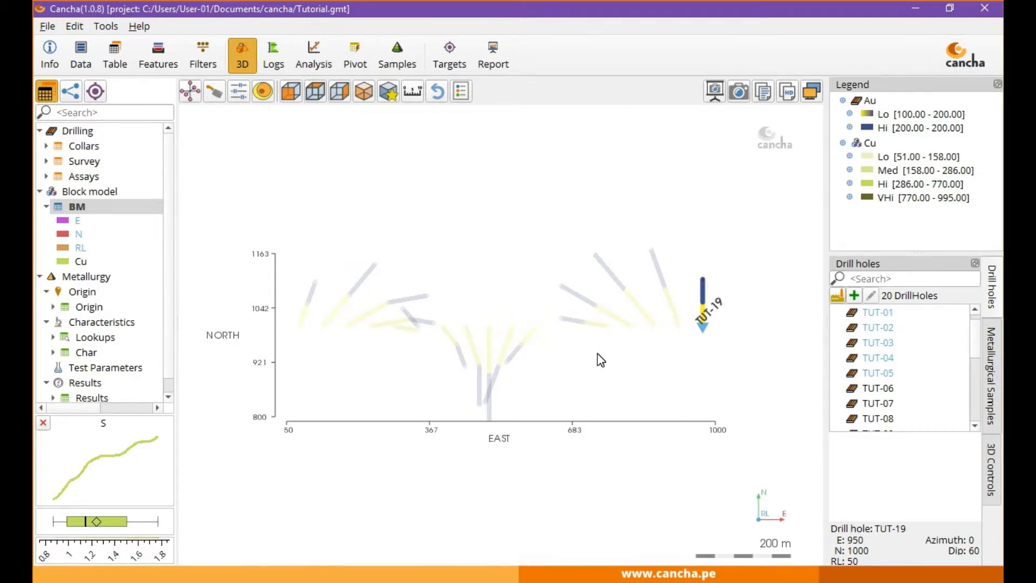
pyautogui.click(488, 327)
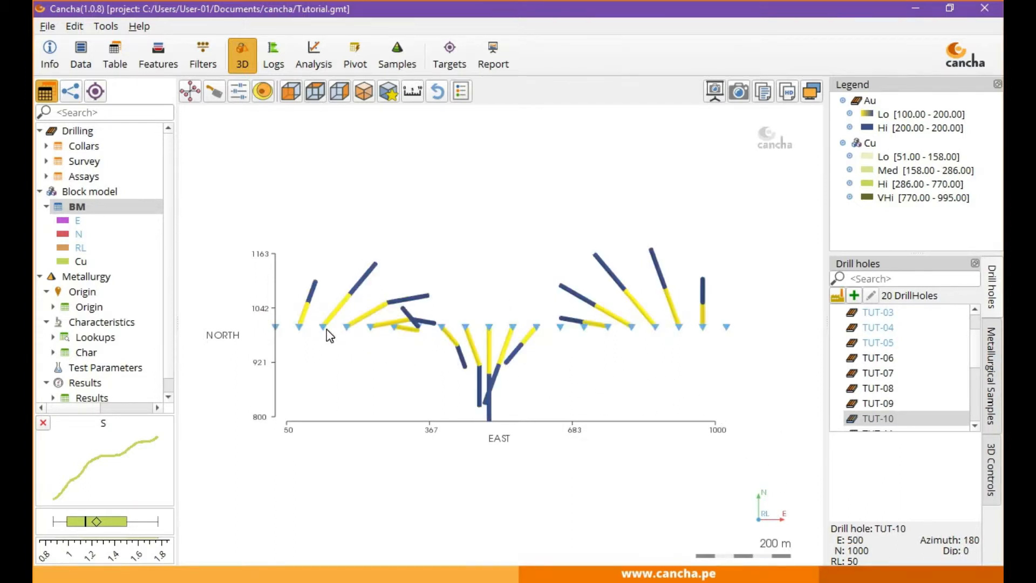
pyautogui.click(324, 328)
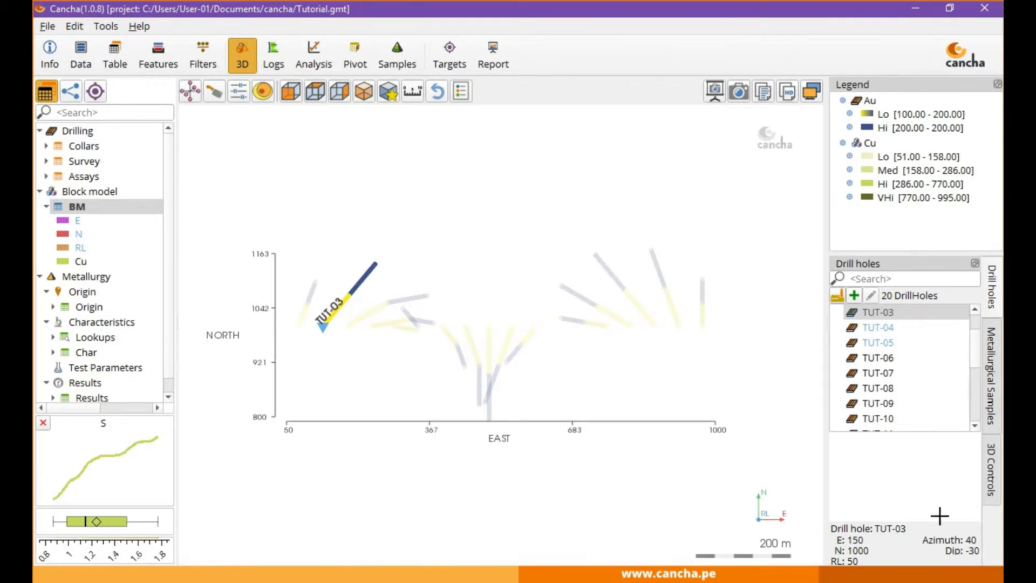
pyautogui.click(656, 329)
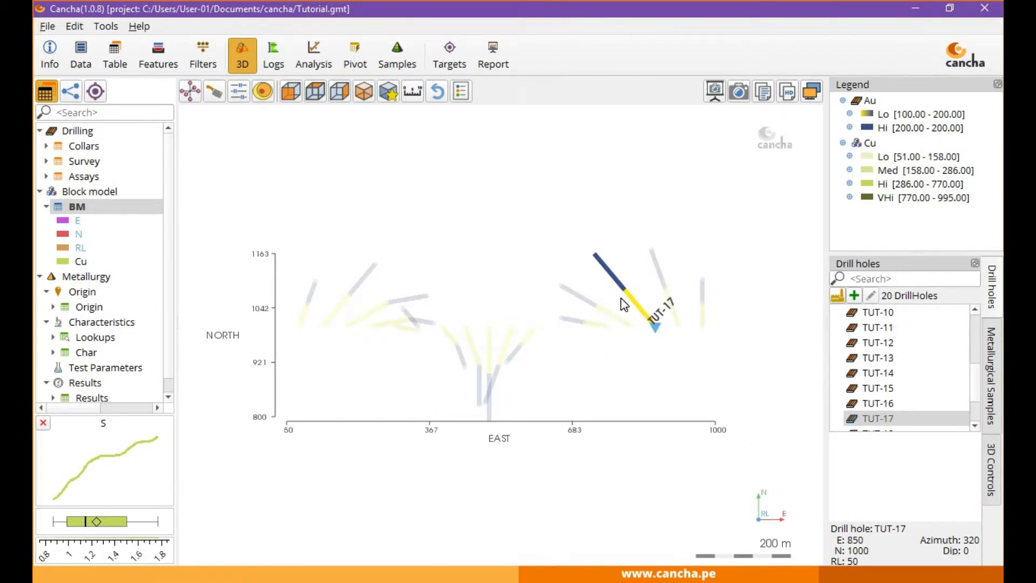
# Examine the dip of drill hole TUT-17 from oblique angles and in the front view, with RL against East
pyautogui.moveTo(562, 217); pyautogui.dragTo(682, 399)
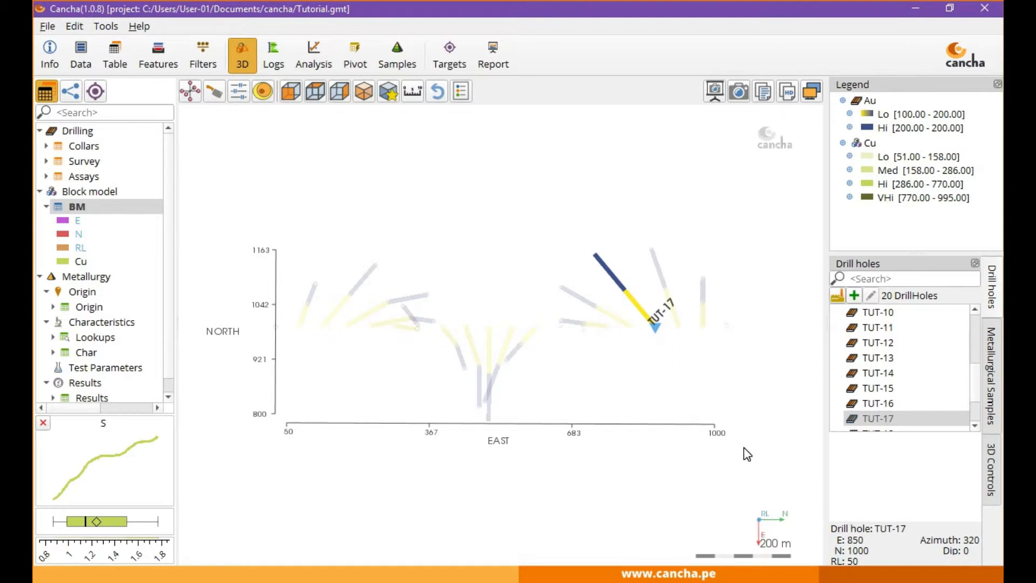
pyautogui.moveTo(745, 454); pyautogui.dragTo(577, 280)
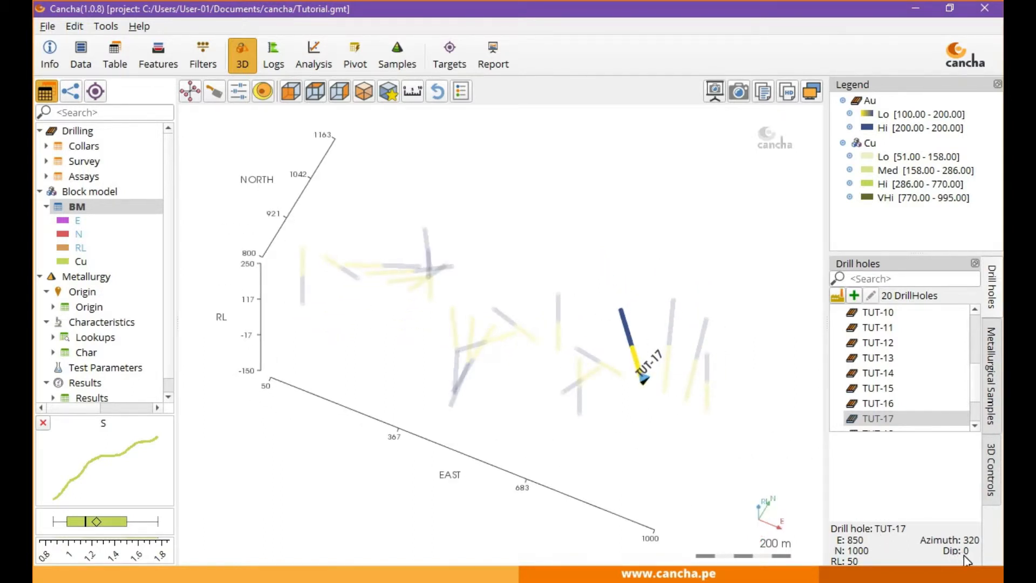
pyautogui.moveTo(639, 462); pyautogui.dragTo(701, 308)
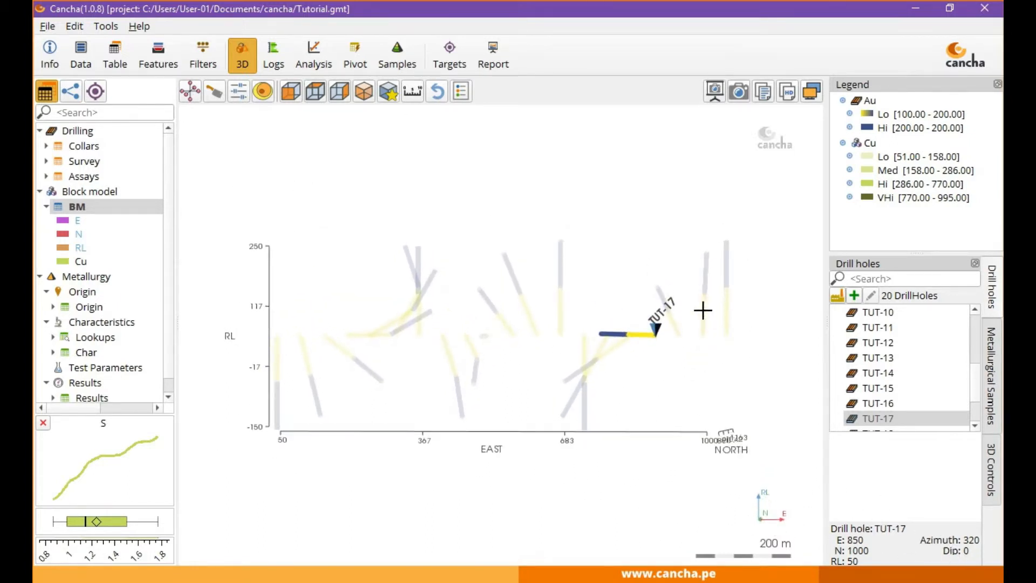
pyautogui.click(289, 93)
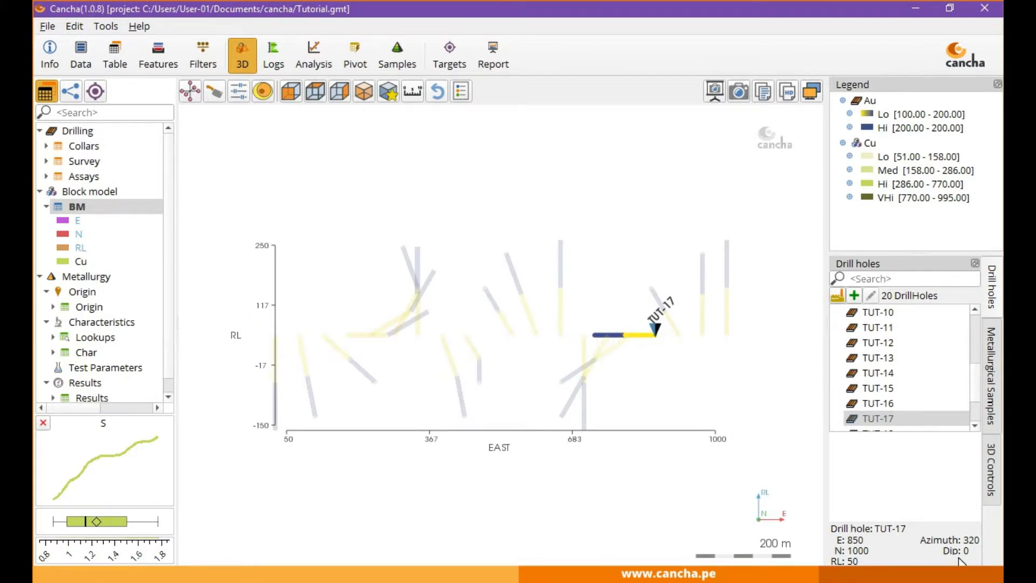
# Select drill holes TUT-20, TUT-14 and TUT-18 in the front view and compare their dips with their orientation
pyautogui.click(729, 338)
pyautogui.click(727, 332)
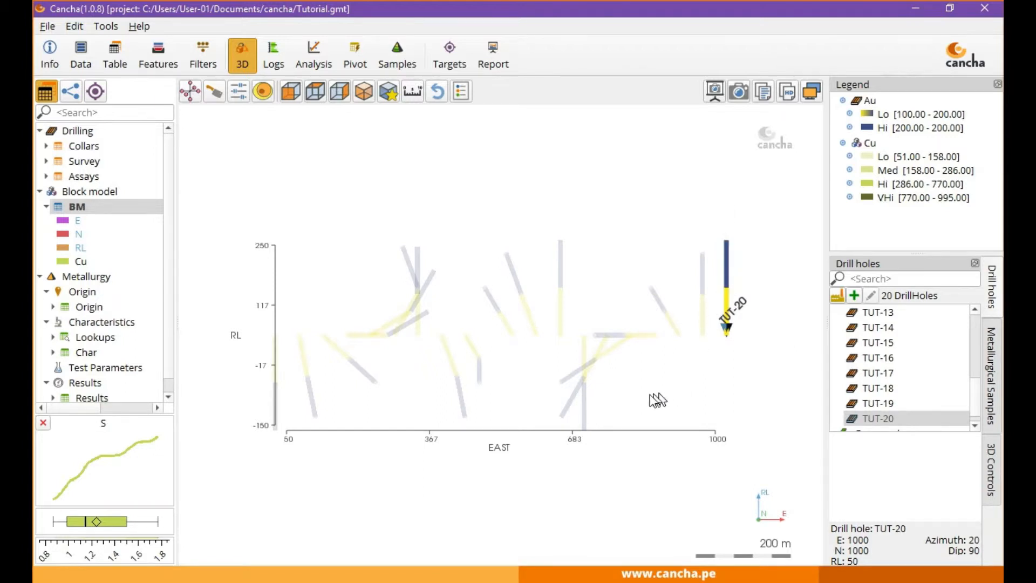
pyautogui.click(584, 345)
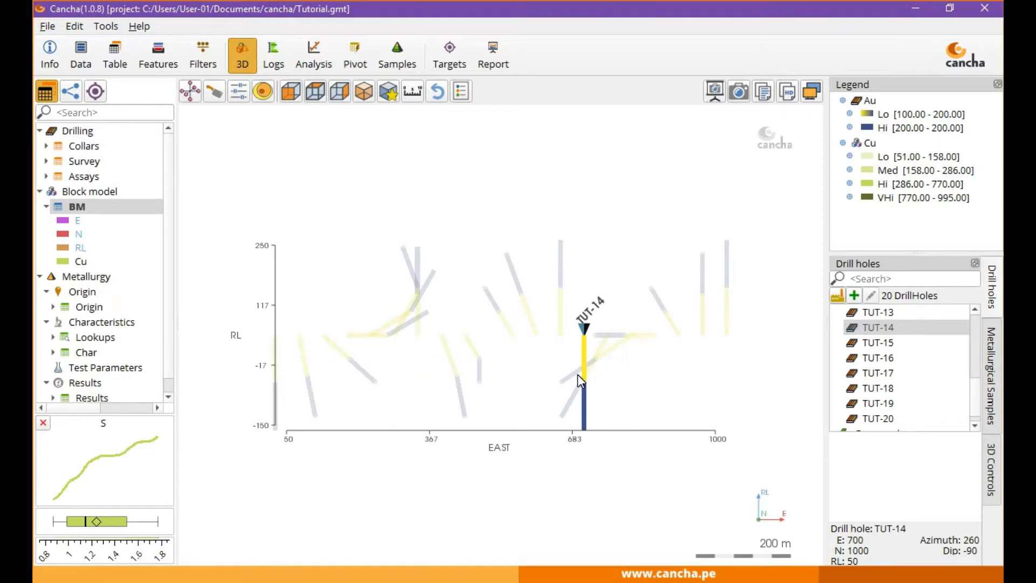
pyautogui.click(509, 371)
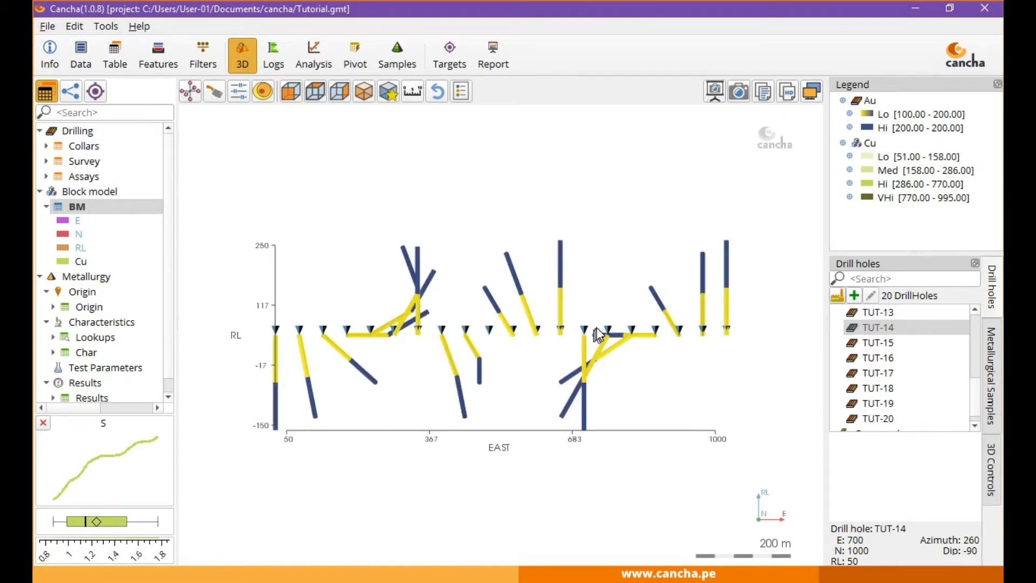
pyautogui.click(679, 329)
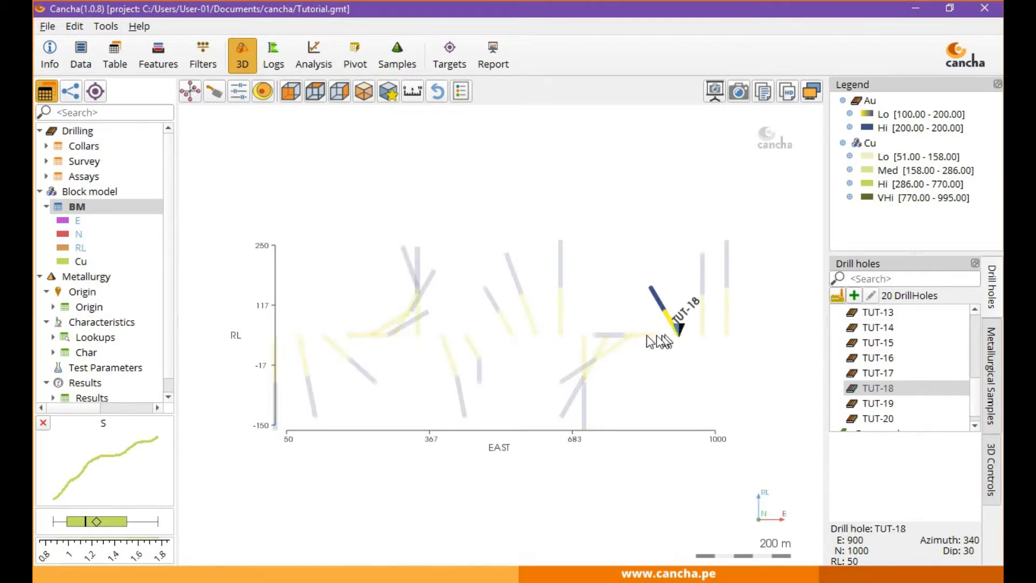
# Select drill hole TUT-09 and examine the bend between its two segments from several angles
pyautogui.click(467, 331)
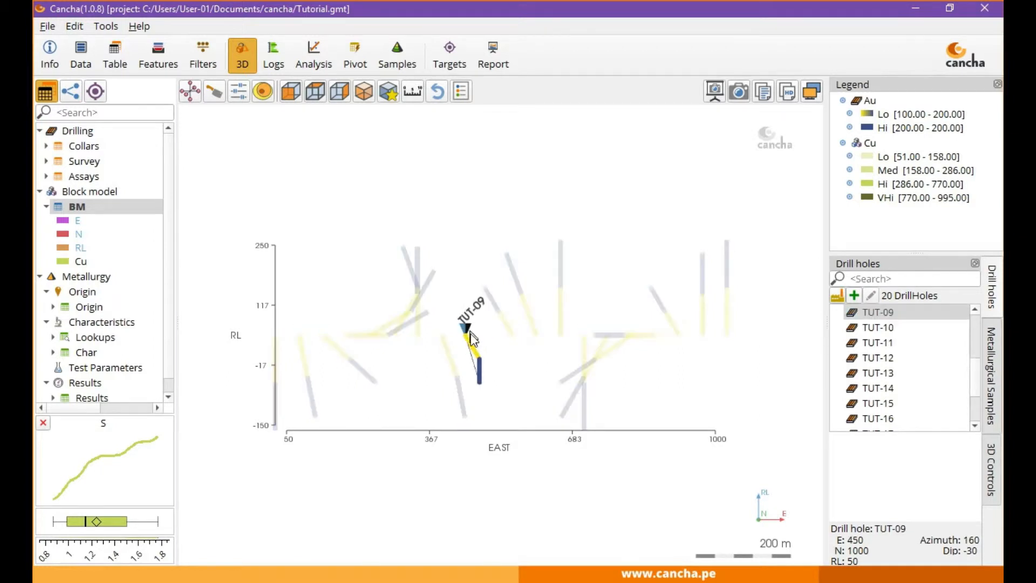
pyautogui.moveTo(511, 406); pyautogui.dragTo(829, 403)
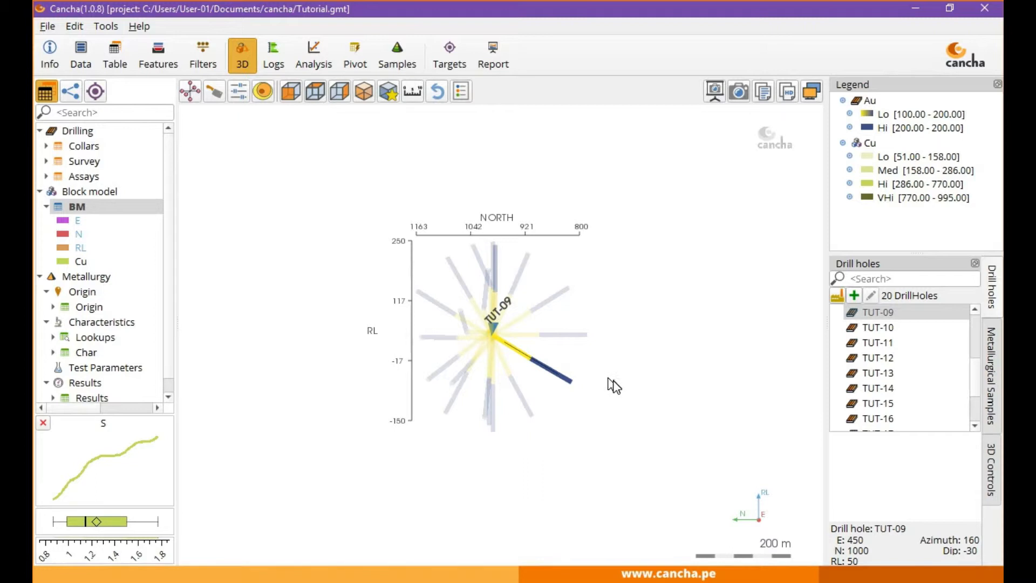
pyautogui.moveTo(619, 388); pyautogui.dragTo(266, 413)
pyautogui.moveTo(511, 414); pyautogui.dragTo(701, 395)
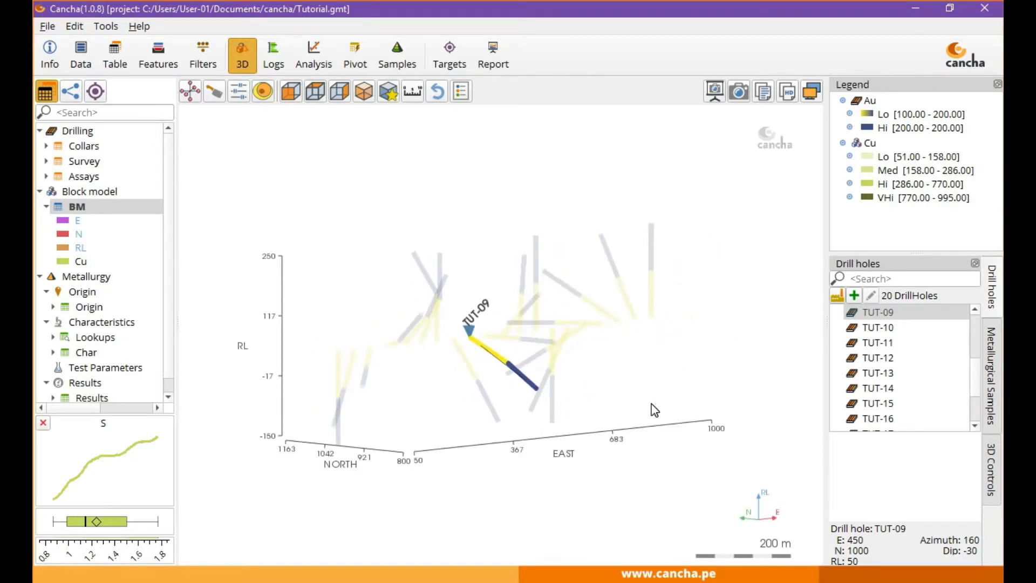
pyautogui.scroll(3, 565, 387)
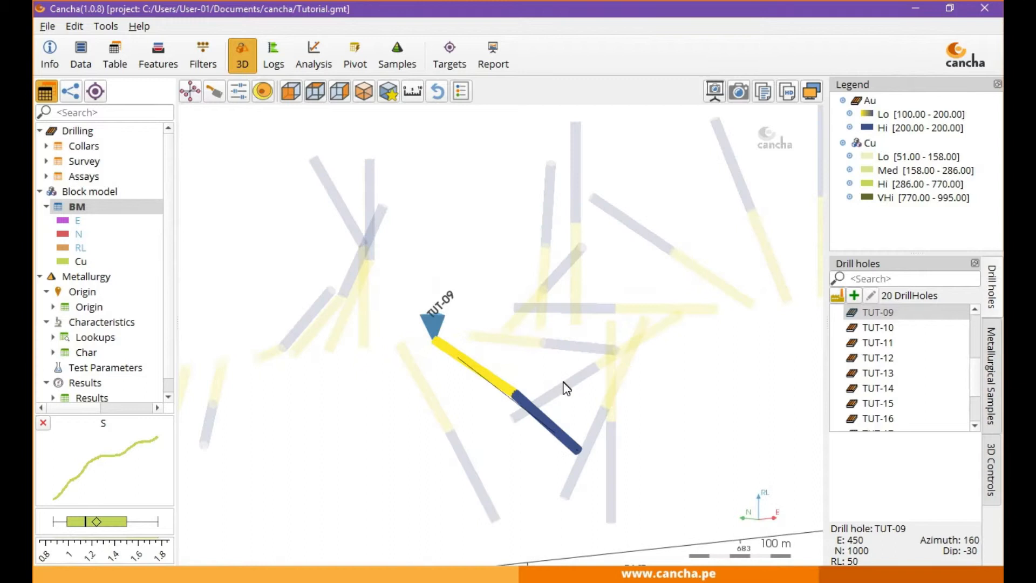
pyautogui.moveTo(610, 405); pyautogui.dragTo(551, 546)
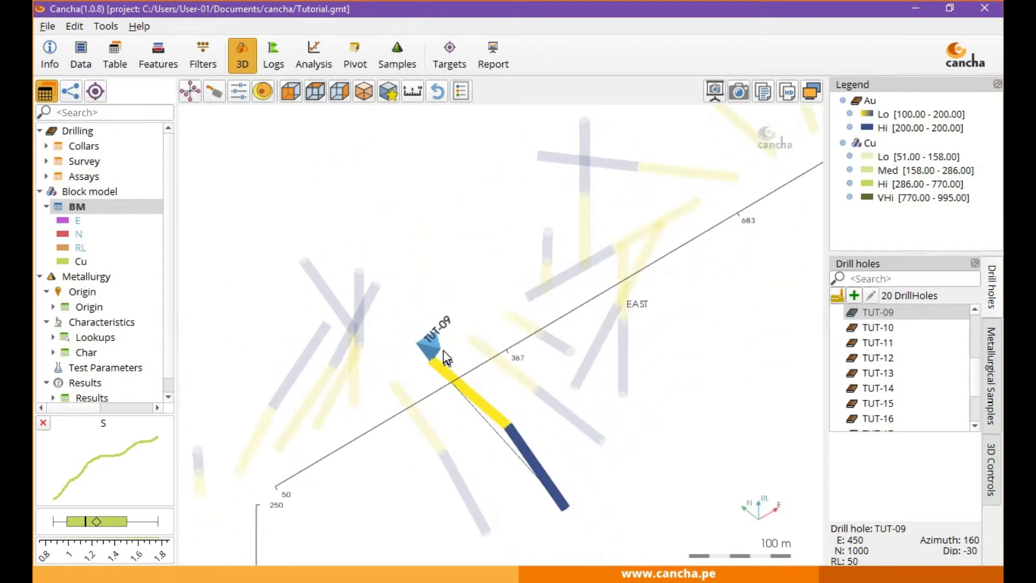
pyautogui.moveTo(590, 486); pyautogui.dragTo(527, 493)
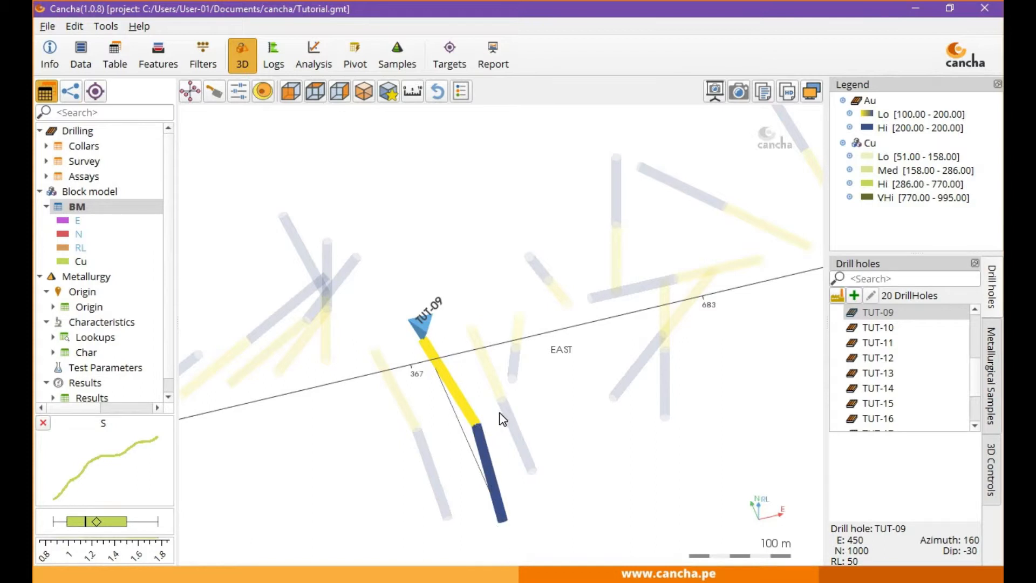
pyautogui.moveTo(601, 465); pyautogui.dragTo(473, 437)
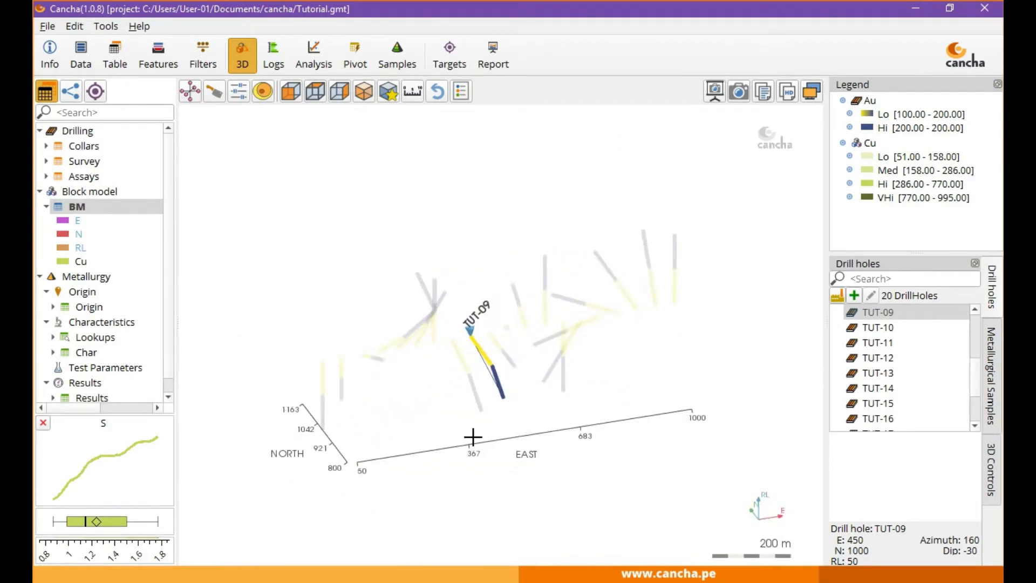
# View the drill holes from the opposite side and select TUT-04 to examine its change of direction
pyautogui.scroll(3, 437, 273)
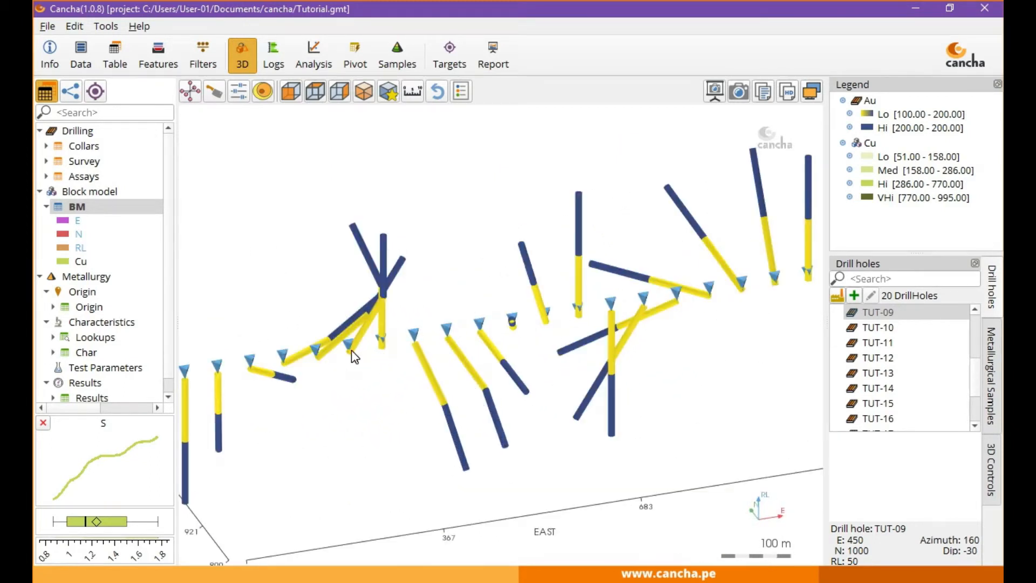
pyautogui.moveTo(371, 354); pyautogui.dragTo(724, 394)
pyautogui.click(601, 417)
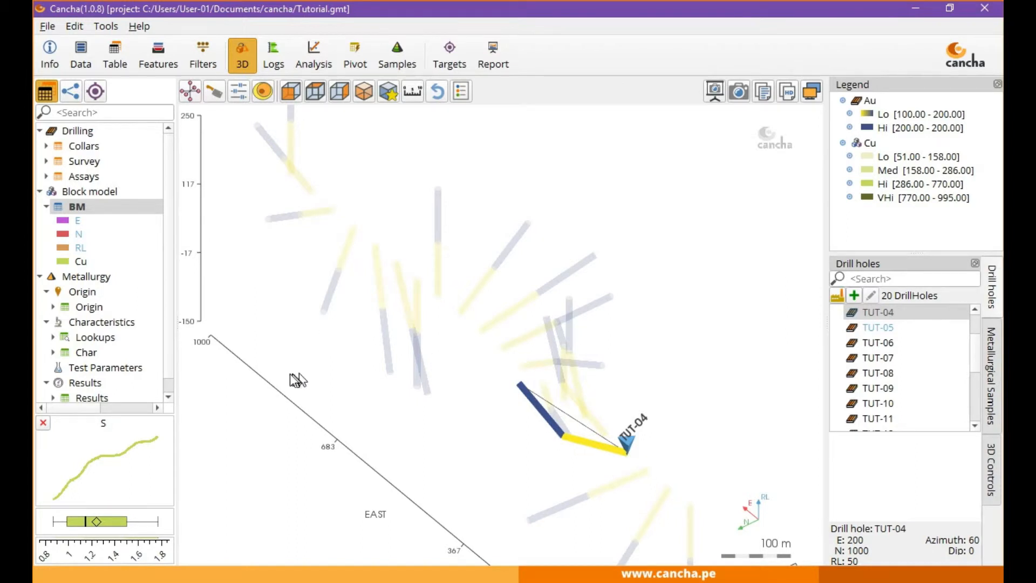
# Display the Survey table and review the length, azimuth and dip rows of the drill holes through TUT-20
pyautogui.click(85, 162)
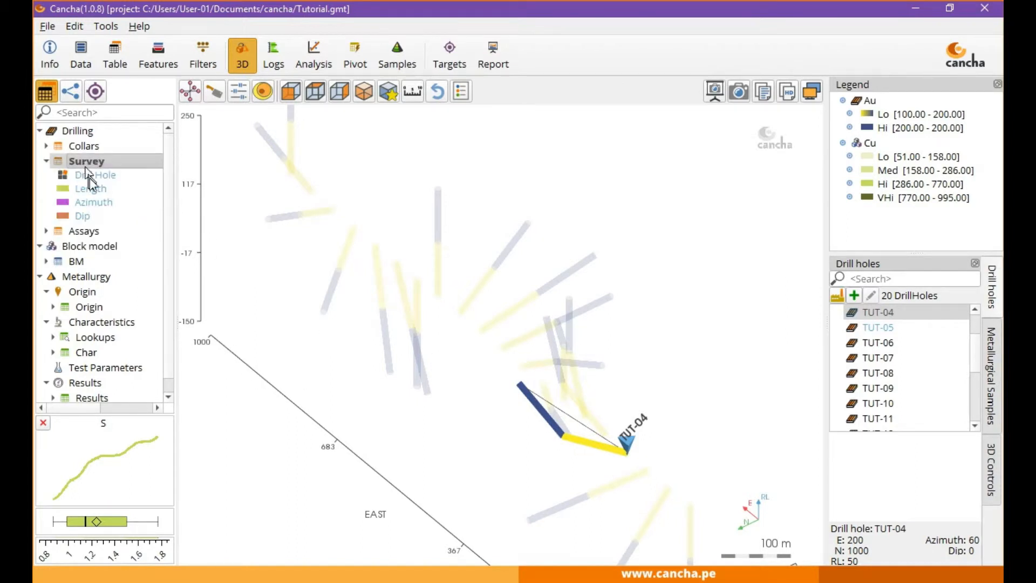
pyautogui.click(118, 56)
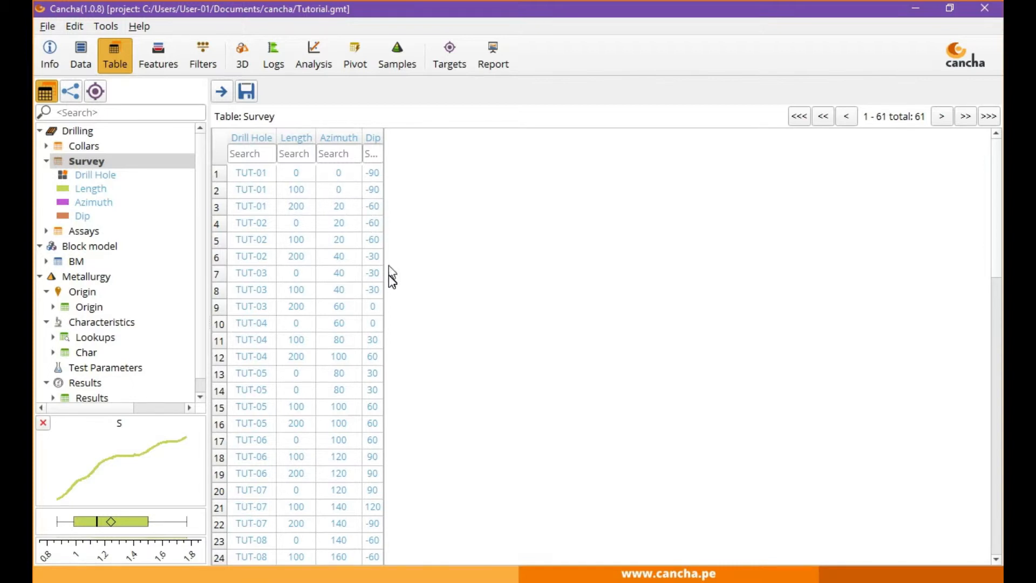
pyautogui.scroll(-12, 402, 287)
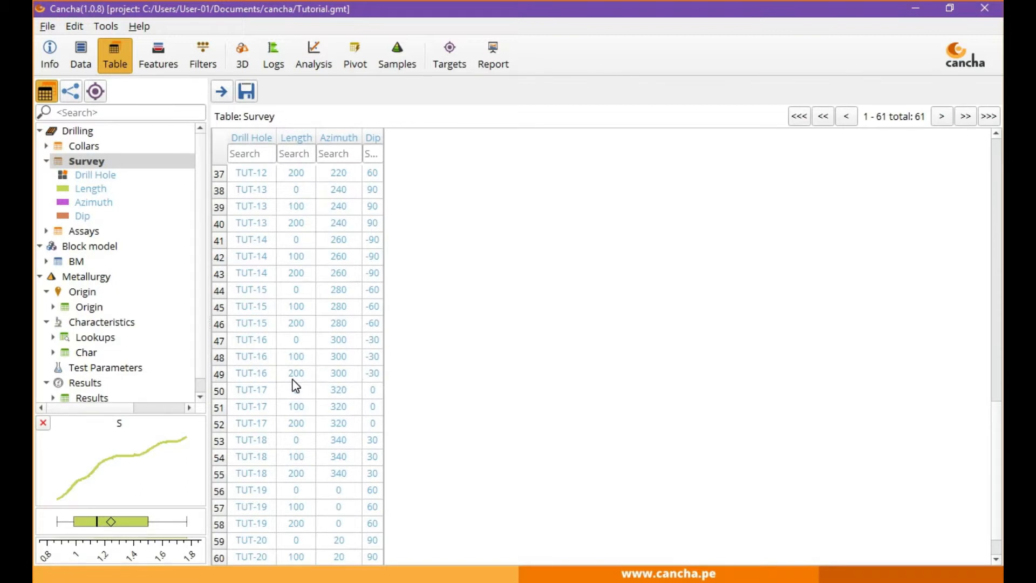
# Return to the 3D view, select drill hole TUT-18 and examine its two segments up close from different angles
pyautogui.click(244, 57)
pyautogui.moveTo(494, 330); pyautogui.dragTo(400, 351)
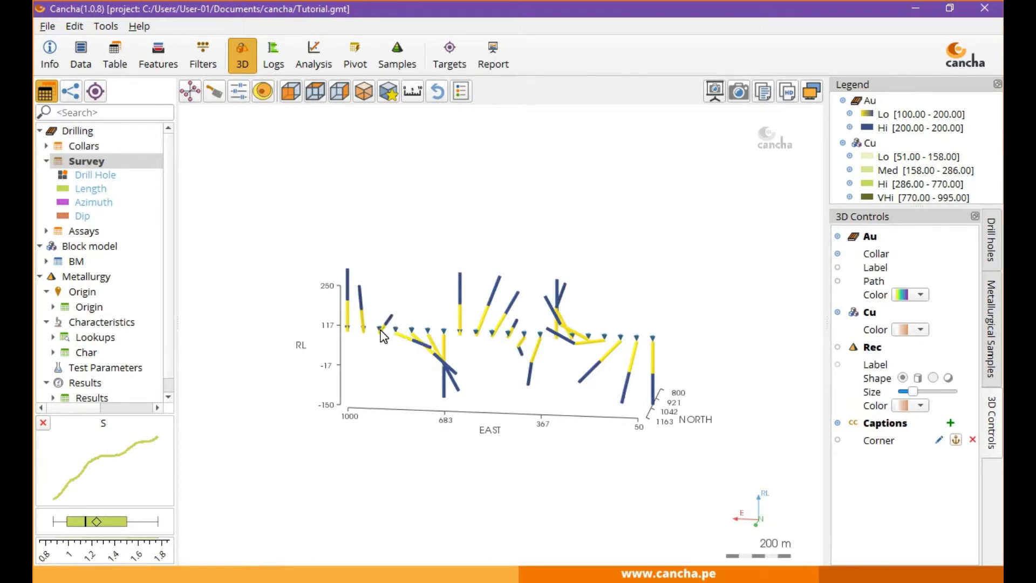
pyautogui.doubleClick(381, 330)
pyautogui.scroll(4, 383, 346)
pyautogui.moveTo(314, 341); pyautogui.dragTo(513, 325, button='middle')
pyautogui.moveTo(520, 360); pyautogui.dragTo(280, 407)
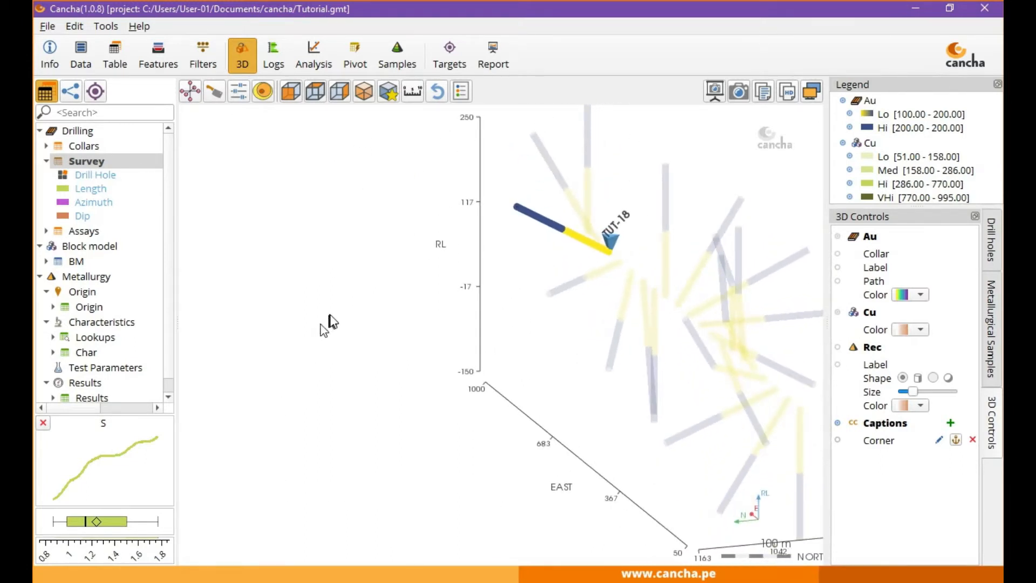
pyautogui.moveTo(554, 270); pyautogui.dragTo(557, 336, button='middle')
pyautogui.scroll(2, 346, 318)
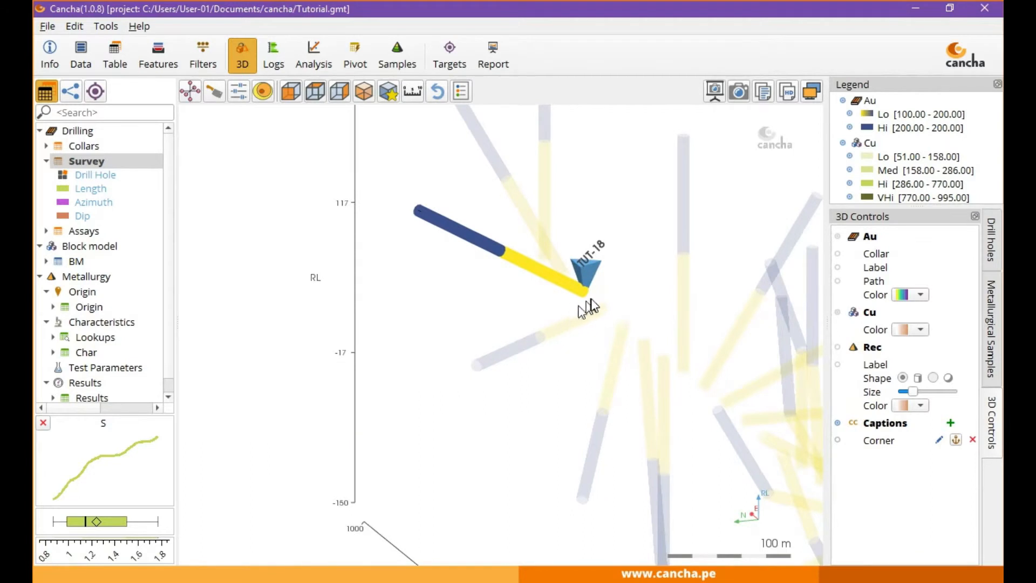
pyautogui.moveTo(407, 213); pyautogui.dragTo(437, 281, button='middle')
pyautogui.moveTo(437, 281); pyautogui.dragTo(621, 392)
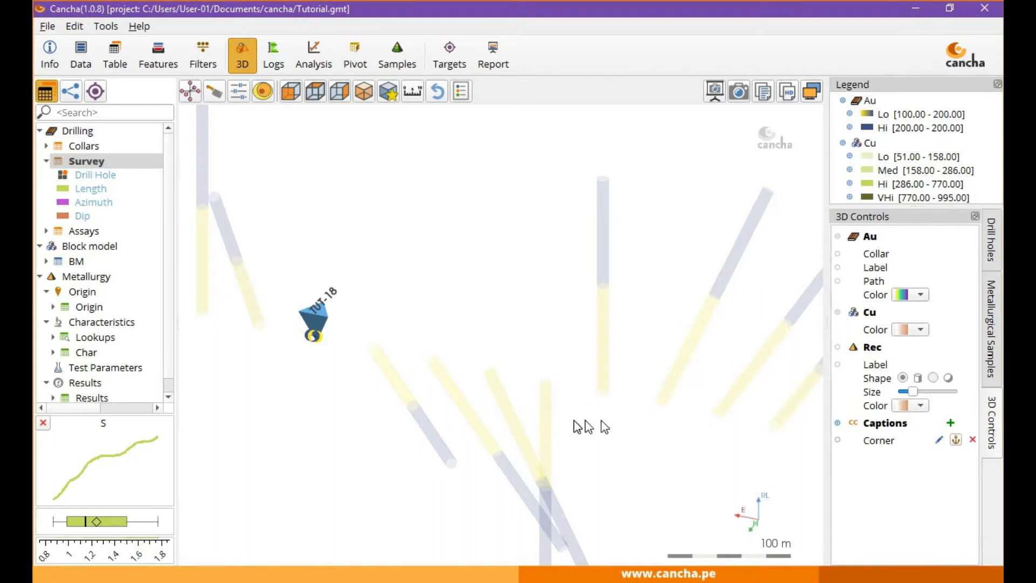
# Isolate drill hole TUT-14 and try to measure its upper yellow interval in the oblique view
pyautogui.click(544, 386)
pyautogui.moveTo(550, 397); pyautogui.dragTo(439, 248)
pyautogui.moveTo(543, 319); pyautogui.dragTo(599, 310)
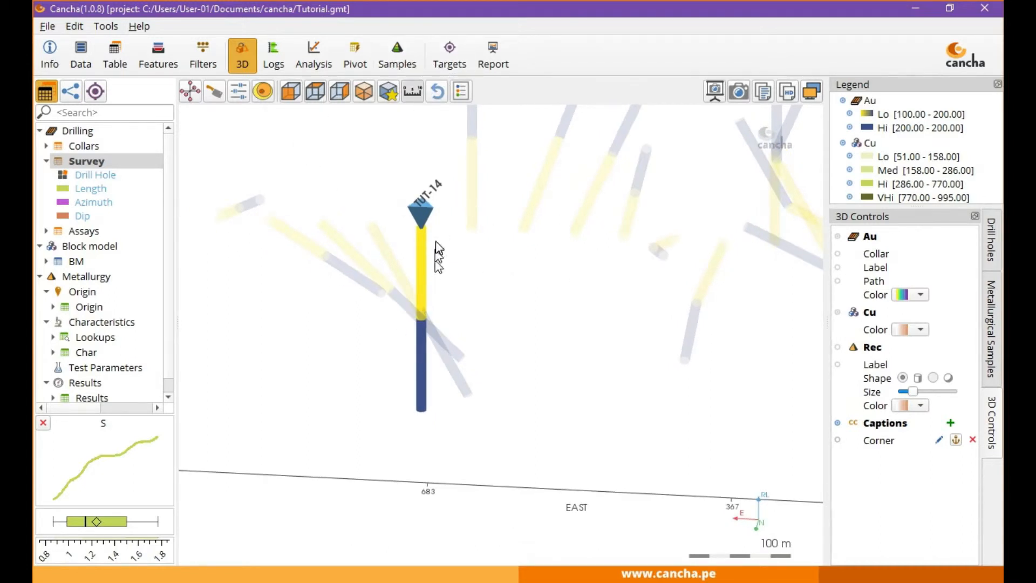
pyautogui.click(422, 235)
pyautogui.click(422, 319)
pyautogui.scroll(3, 497, 366)
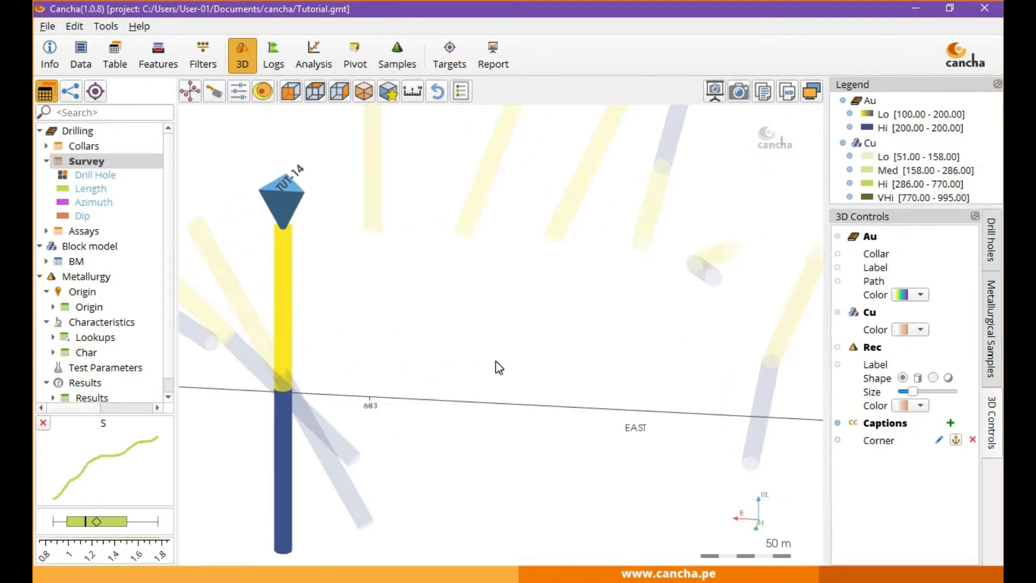
# Measure the length of TUT-14's upper yellow interval in the front view, from the collar to the colour change
pyautogui.click(297, 95)
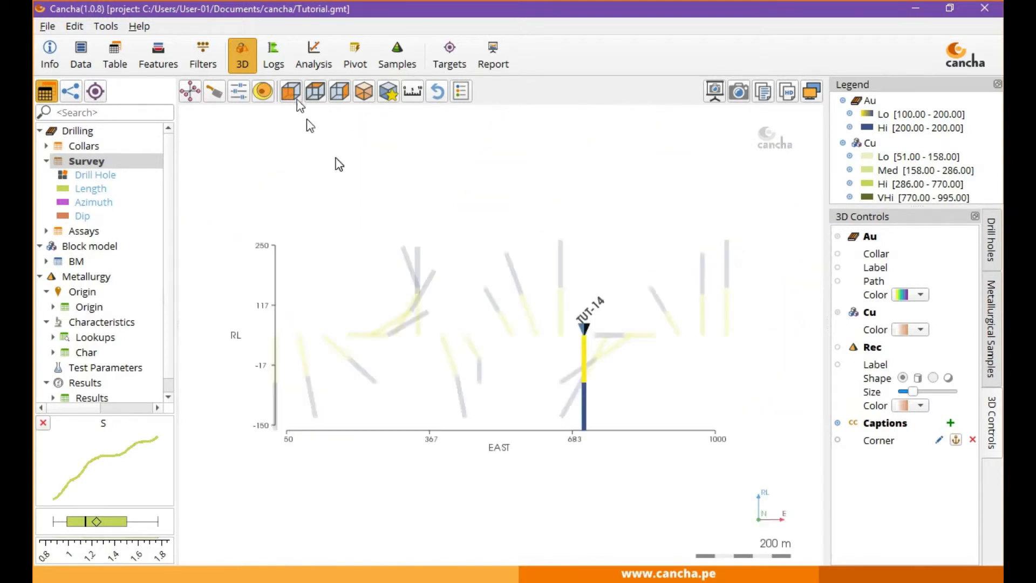
pyautogui.scroll(2, 643, 384)
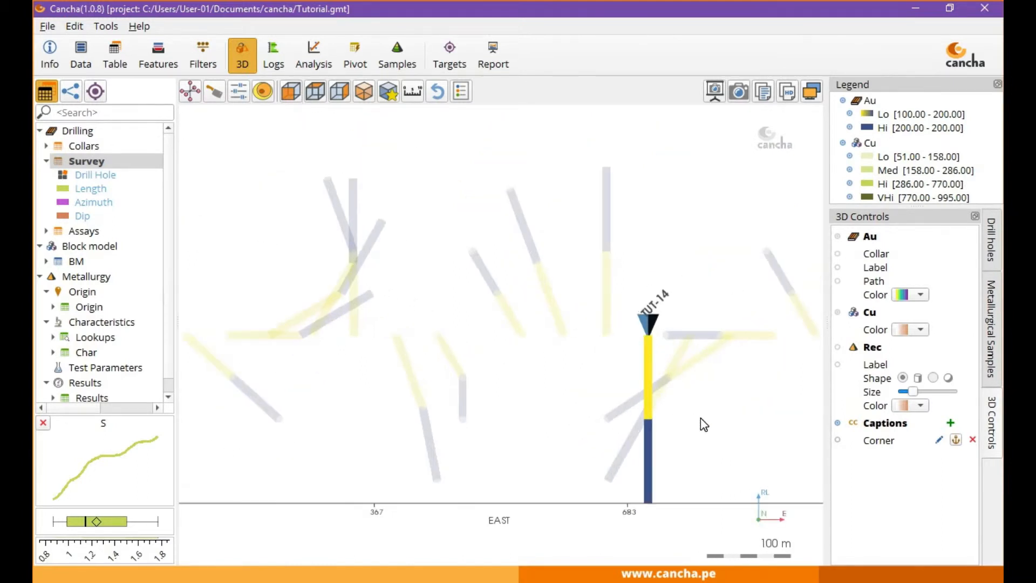
pyautogui.moveTo(701, 423); pyautogui.dragTo(486, 378, button='middle')
pyautogui.scroll(1, 441, 370)
pyautogui.moveTo(588, 423); pyautogui.dragTo(557, 317, button='middle')
pyautogui.scroll(2, 556, 317)
pyautogui.click(416, 95)
pyautogui.moveTo(478, 176); pyautogui.dragTo(476, 323)
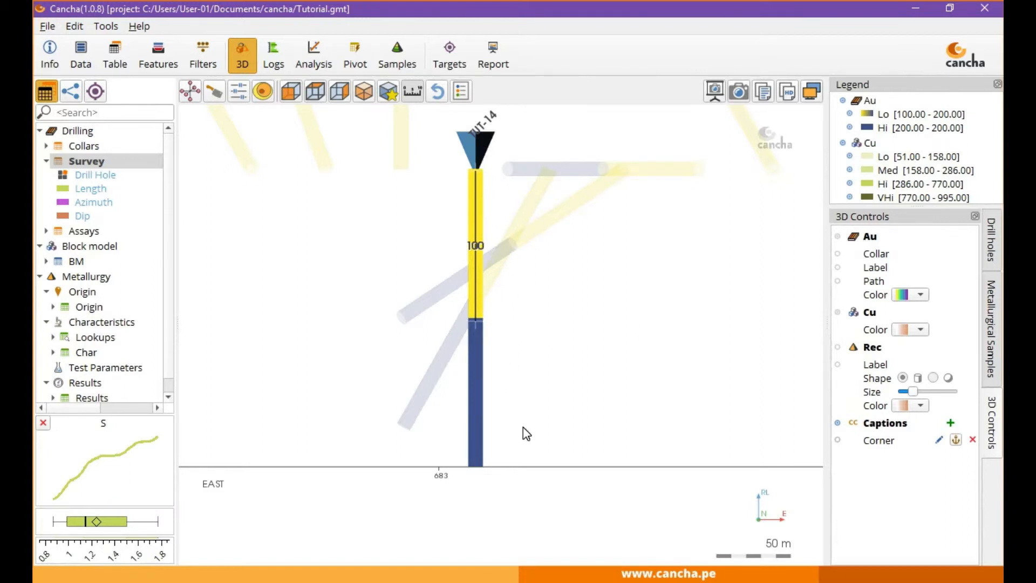
# Expand the Assays table in the Drilling data and display the distribution of the Au variable
pyautogui.click(95, 232)
pyautogui.click(80, 232)
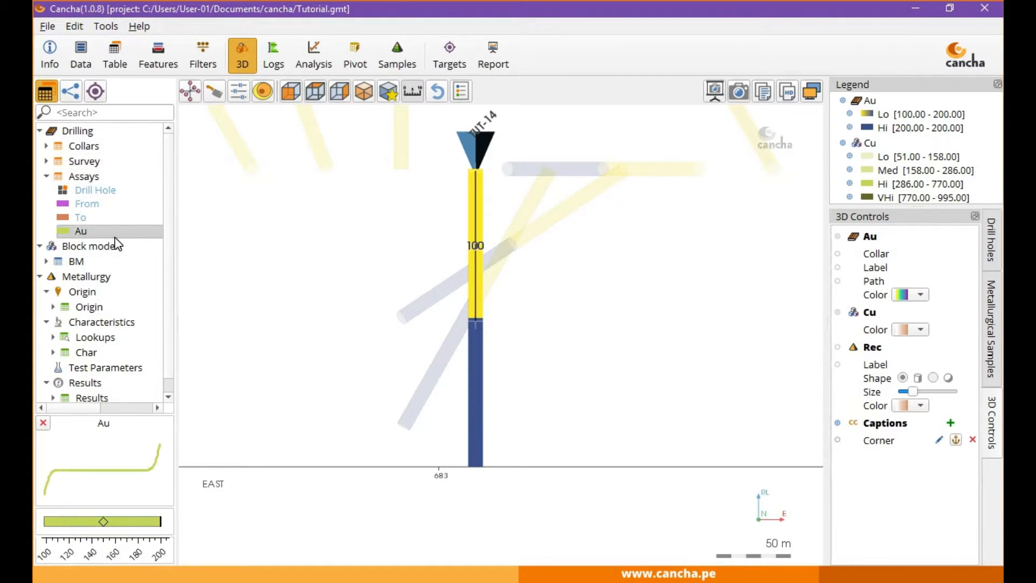
# Show the Assays table and review the Au values for each drill hole's From–To intervals
pyautogui.click(115, 59)
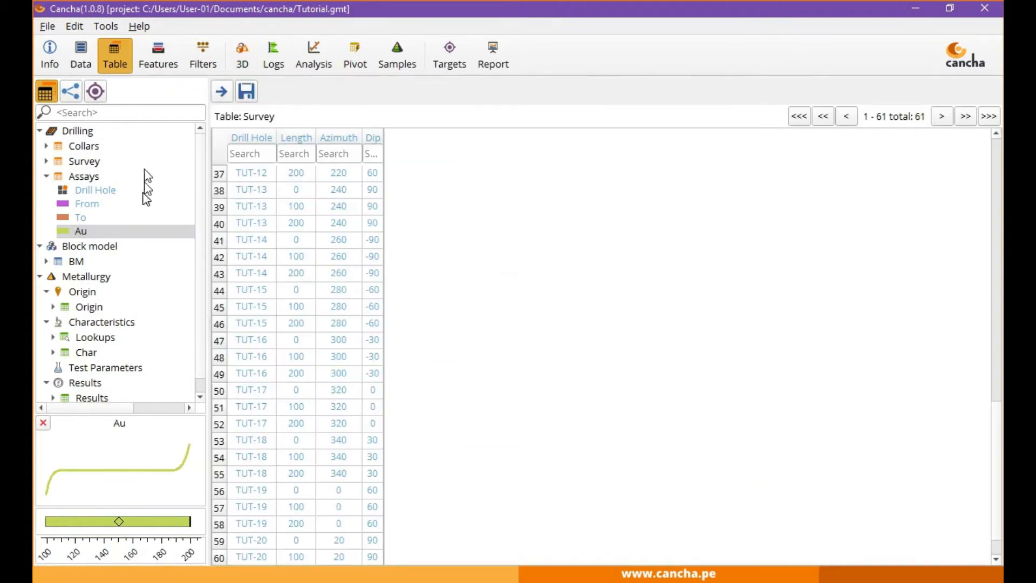
pyautogui.click(81, 231)
pyautogui.scroll(2, 309, 341)
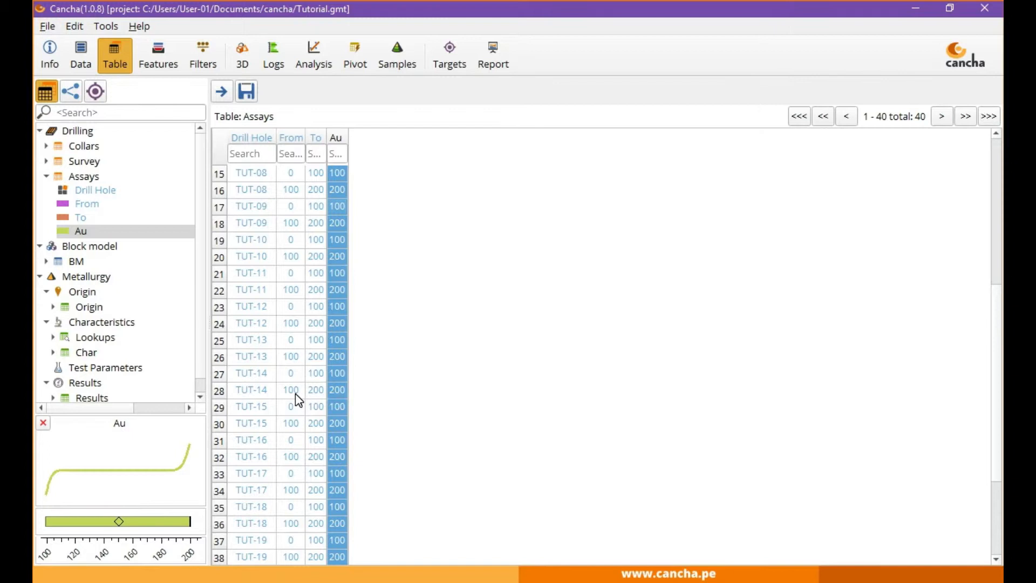
# Display the drill hole log of TUT-14 and inspect its Au intervals, selecting the one from 100 to 200 m
pyautogui.click(279, 55)
pyautogui.click(886, 301)
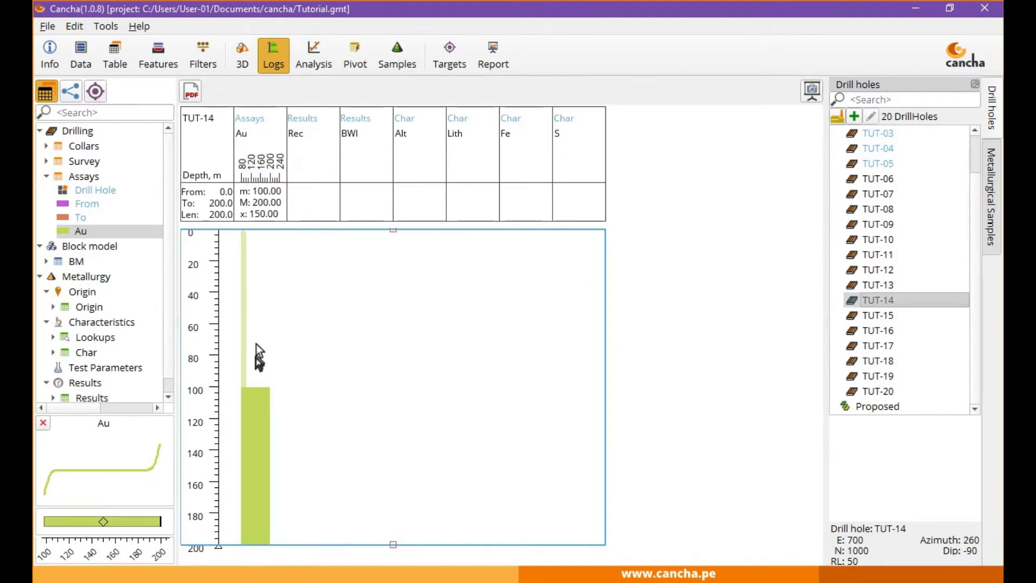
pyautogui.click(251, 328)
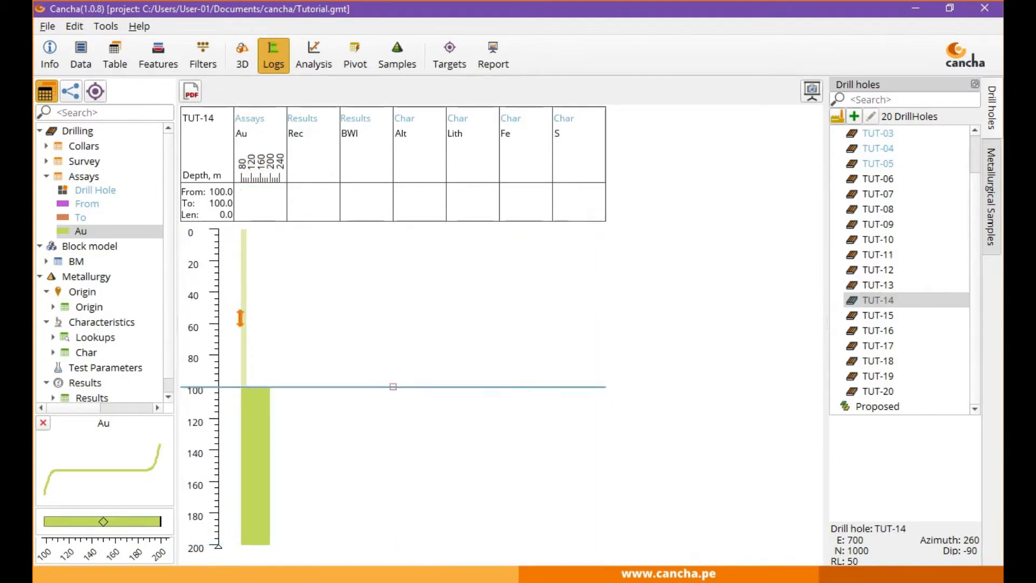
pyautogui.click(264, 419)
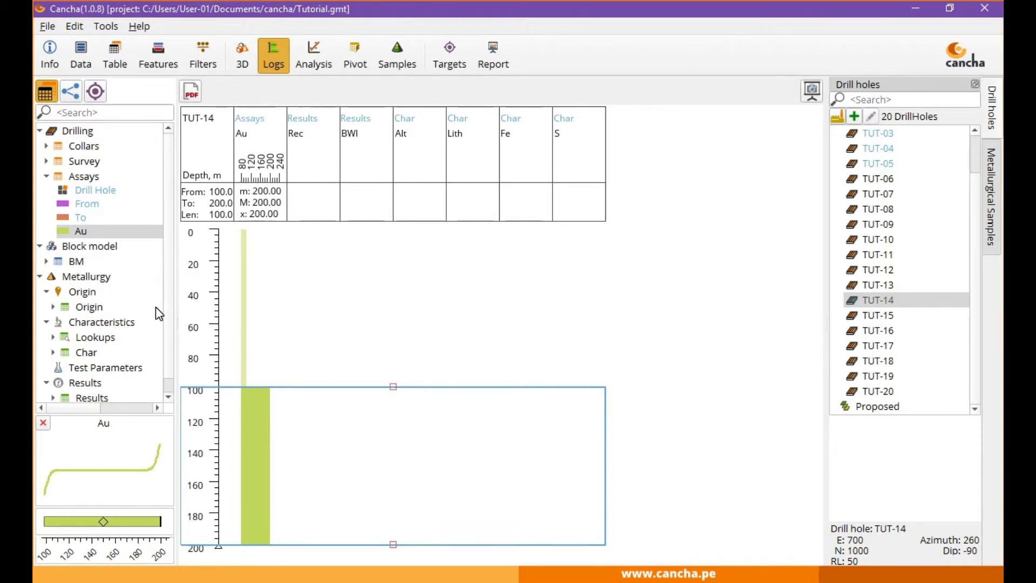
# Display the Fe distribution from the Char table, then inspect sample TAS-004's interval in the log of drill hole TUT-04
pyautogui.scroll(-1, 155, 308)
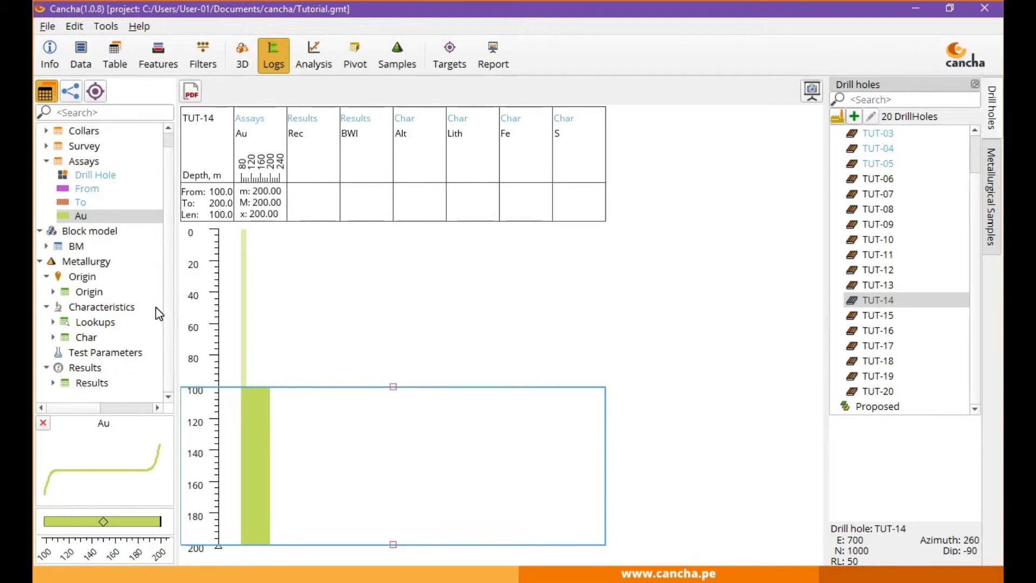
pyautogui.doubleClick(85, 338)
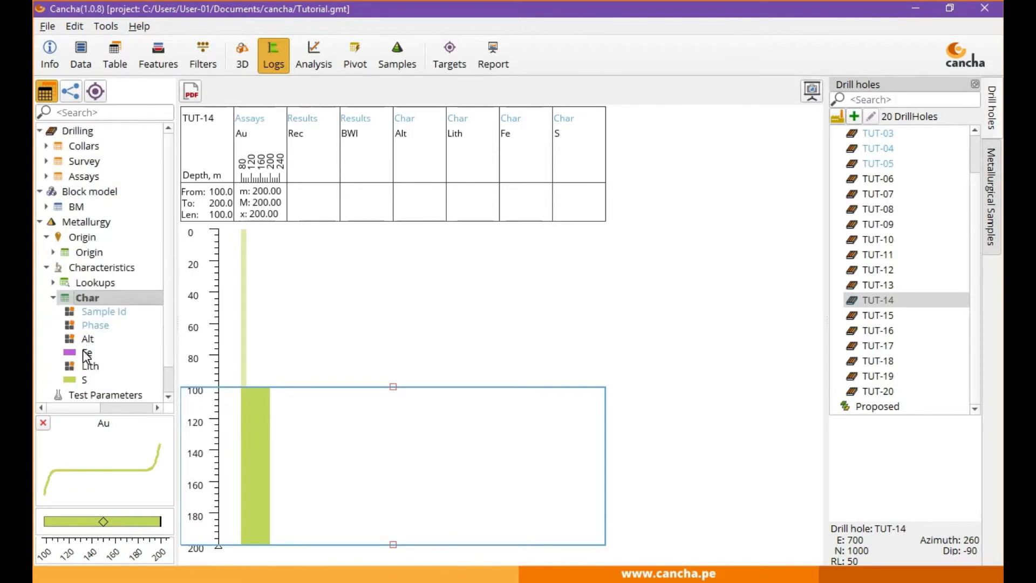
pyautogui.click(82, 350)
pyautogui.click(885, 148)
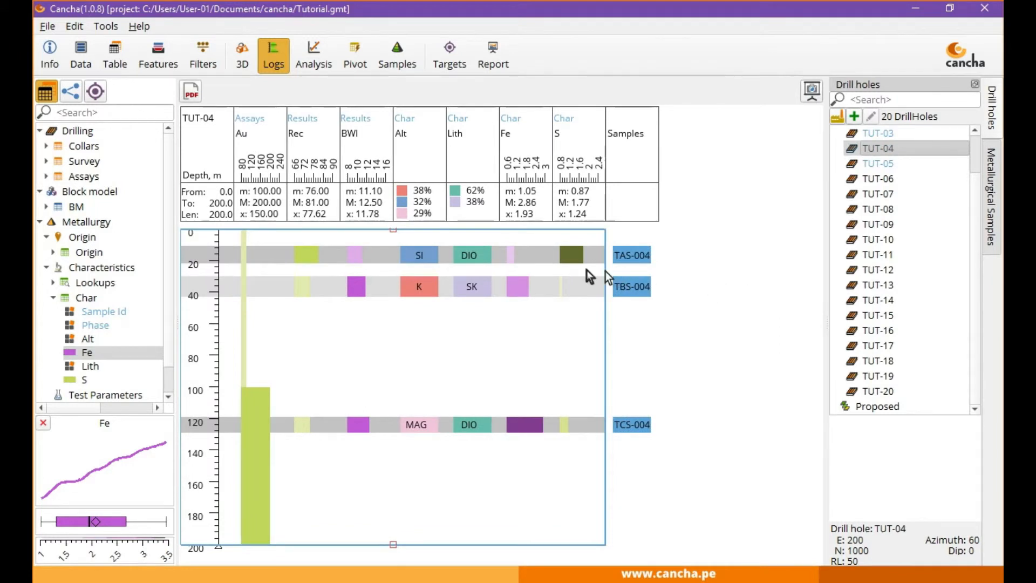
pyautogui.click(478, 257)
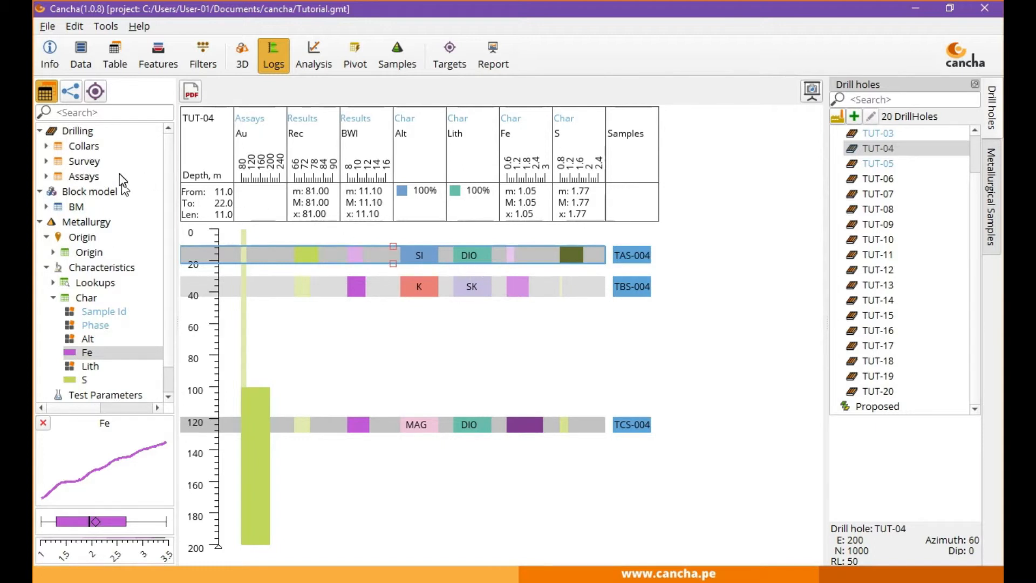
# Show the Char table and review its Alt and Lith columns for the metallurgical samples
pyautogui.click(114, 56)
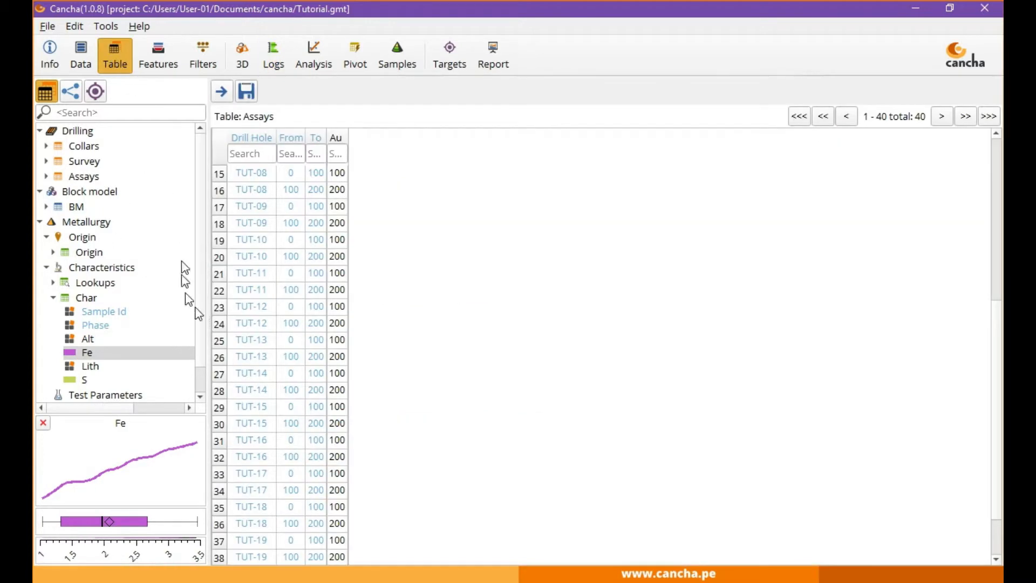
pyautogui.click(96, 342)
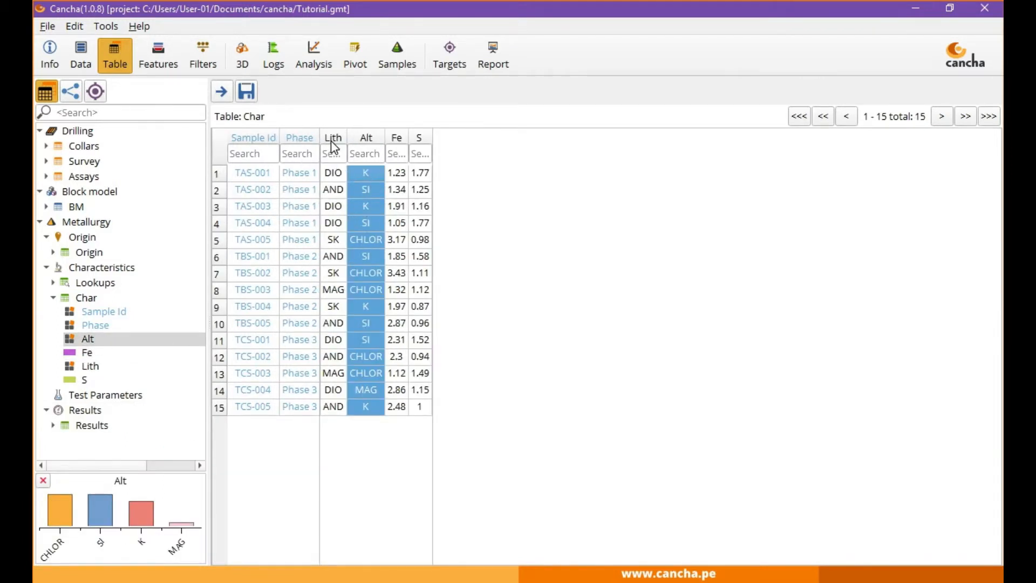
pyautogui.click(333, 208)
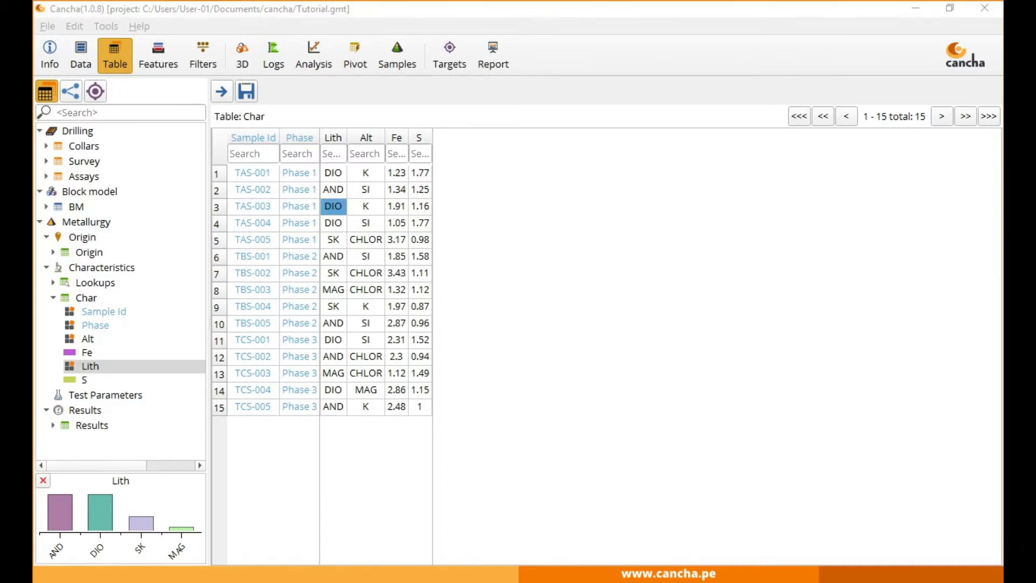
# Switch to the Excel workbook and review the Phase and Drill Hole columns in the Origin sheet
pyautogui.hotkey('alt', 'Tab')
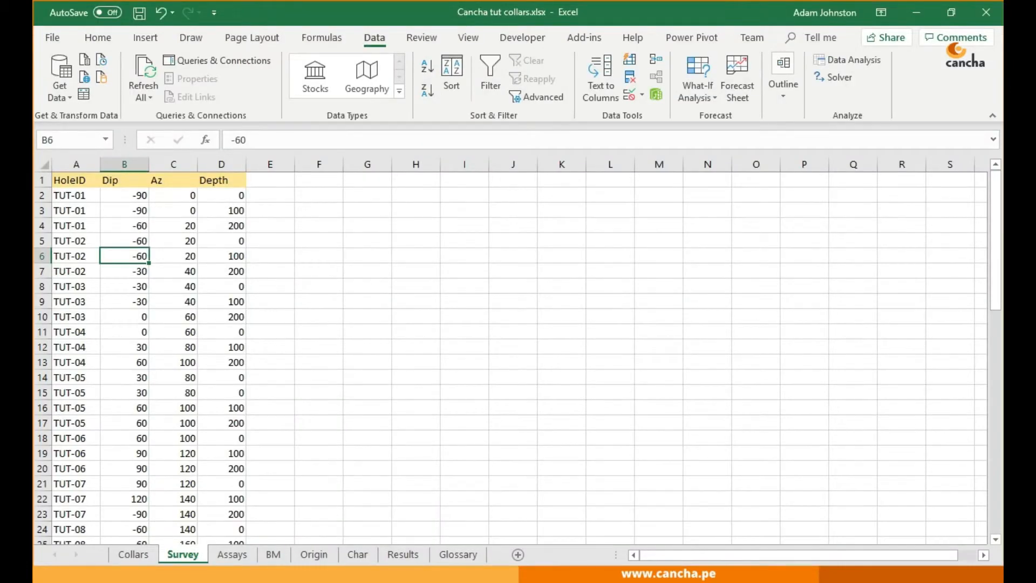
pyautogui.click(309, 556)
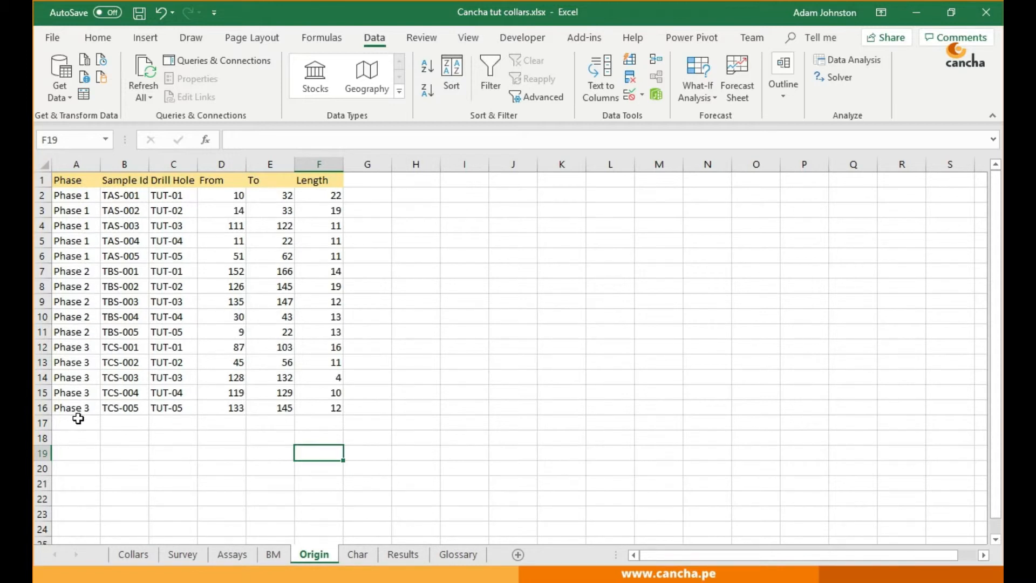
pyautogui.moveTo(64, 192); pyautogui.dragTo(59, 272)
pyautogui.click(60, 291)
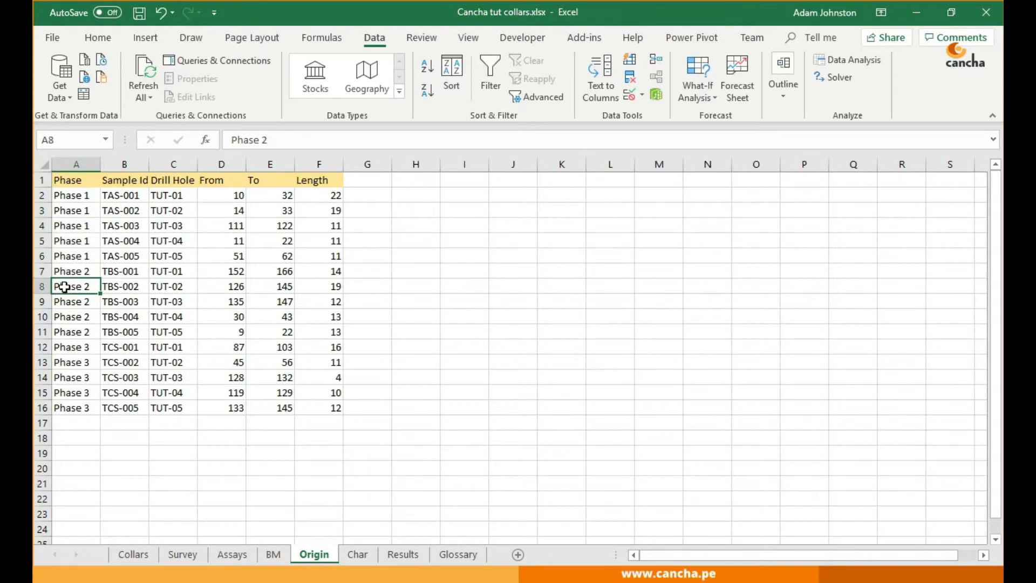
pyautogui.click(64, 408)
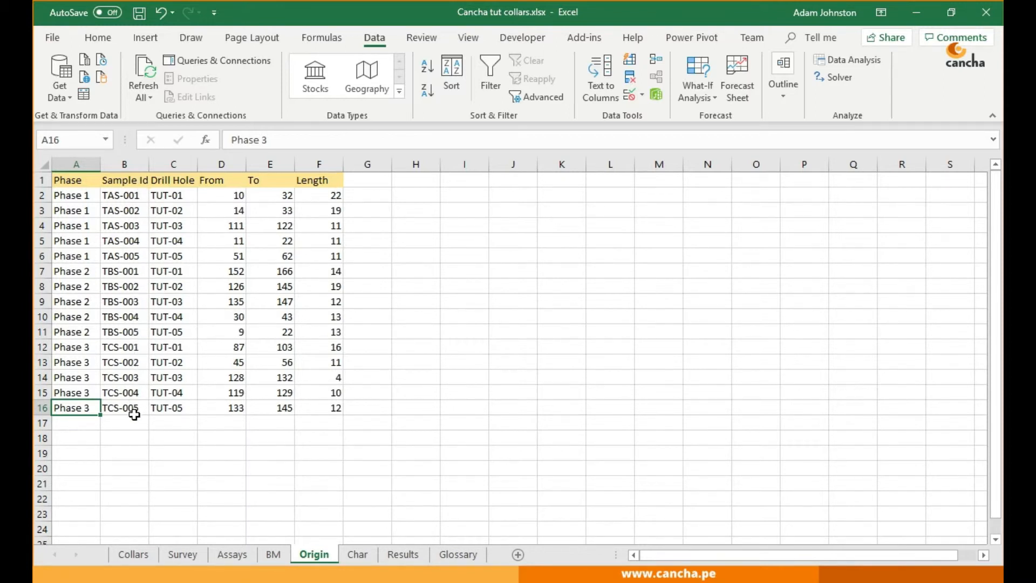
pyautogui.moveTo(185, 194); pyautogui.dragTo(180, 393)
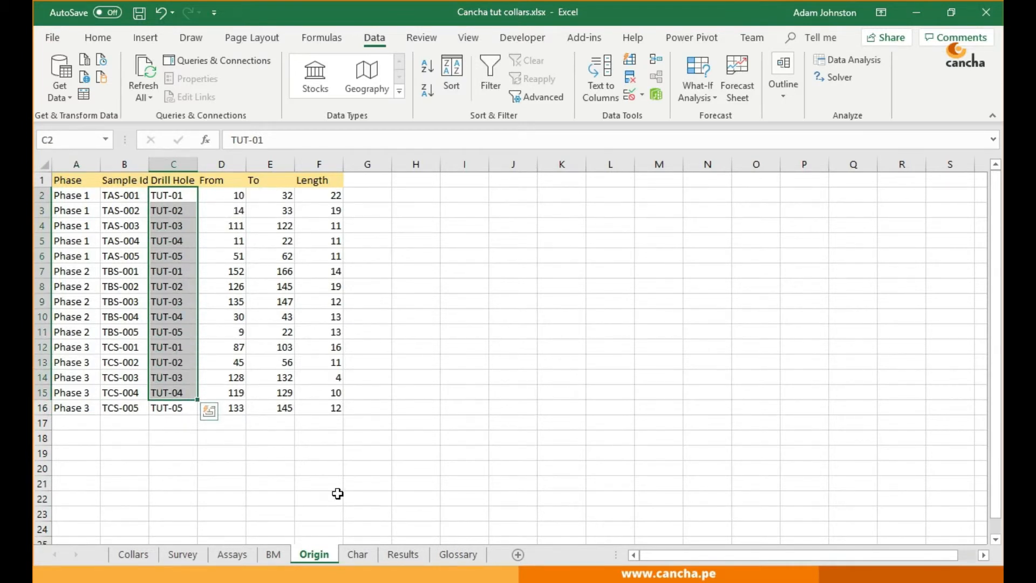
# Return to Cancha, display the log of drill hole TUT-01 and select sample TAS-001
pyautogui.hotkey('alt', 'Tab')
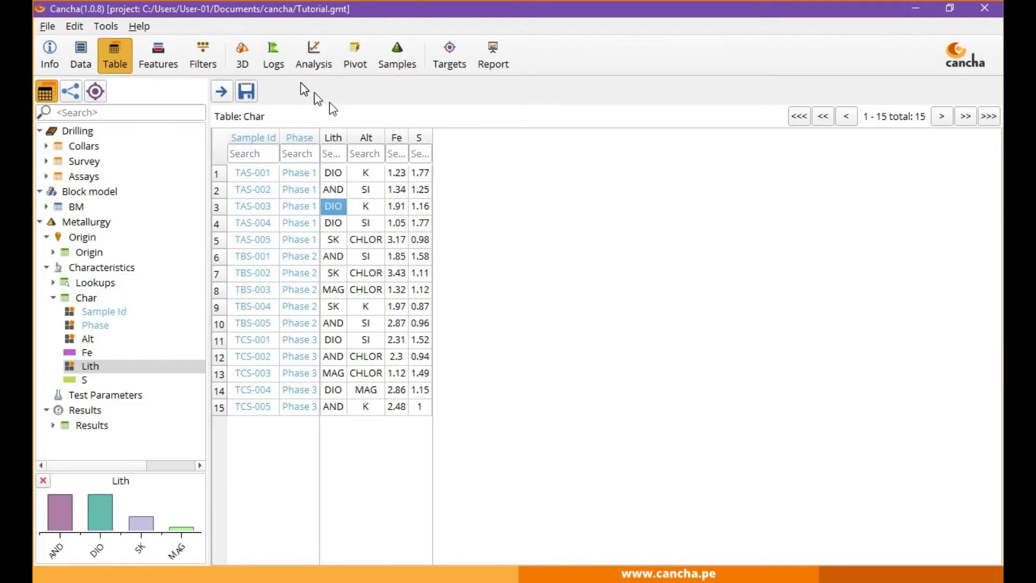
pyautogui.click(268, 57)
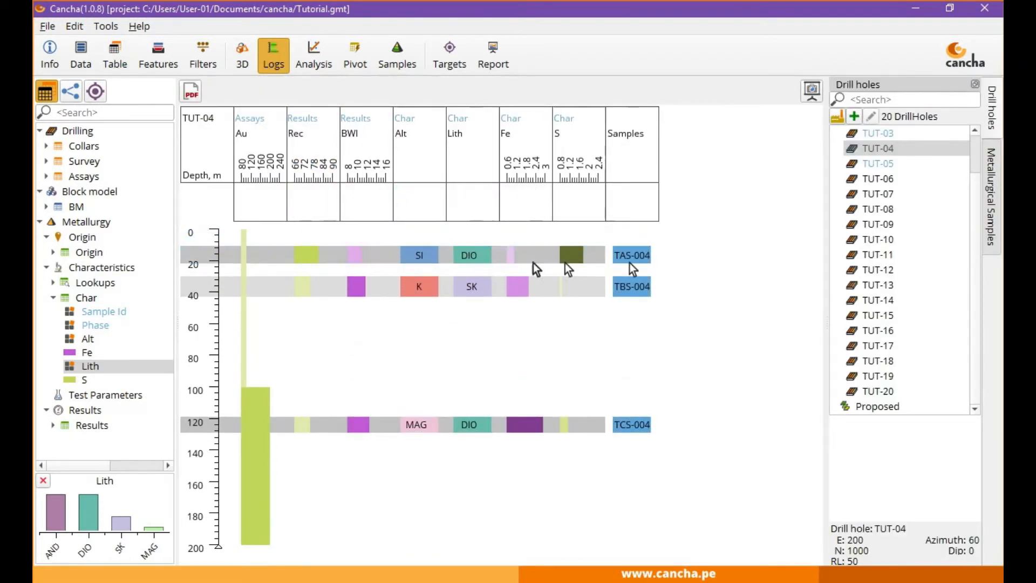
pyautogui.scroll(3, 885, 159)
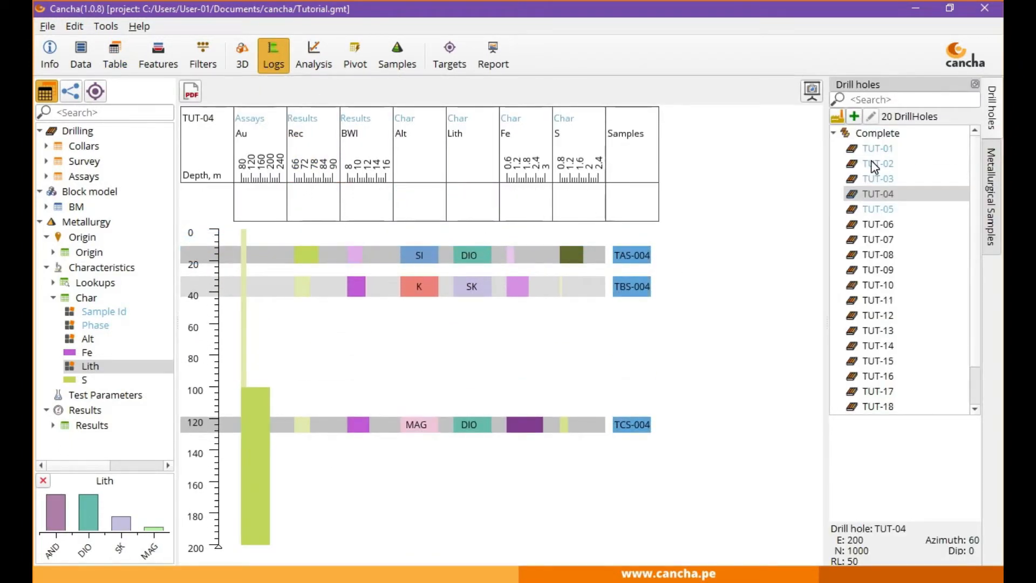
pyautogui.click(890, 151)
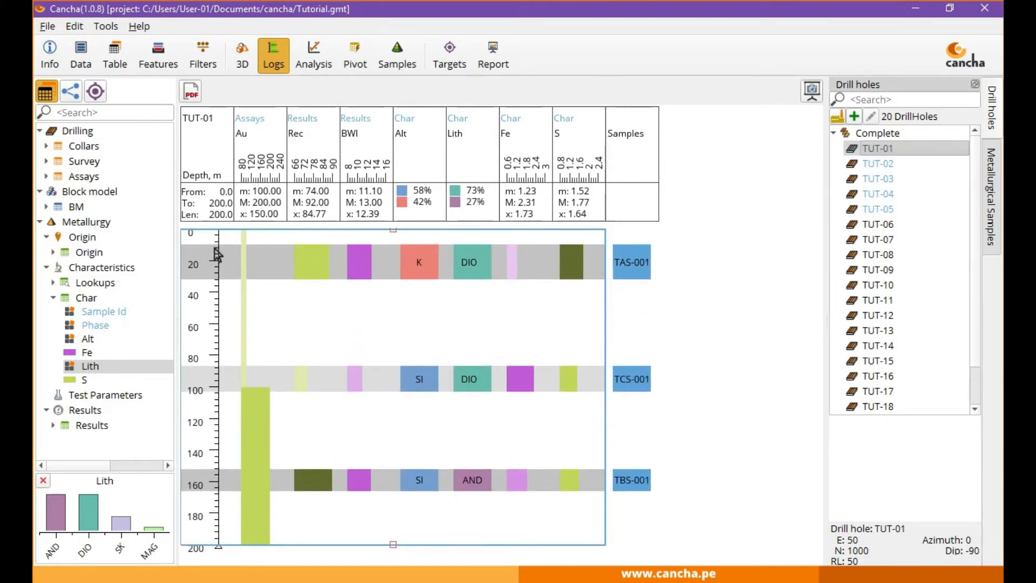
pyautogui.click(631, 262)
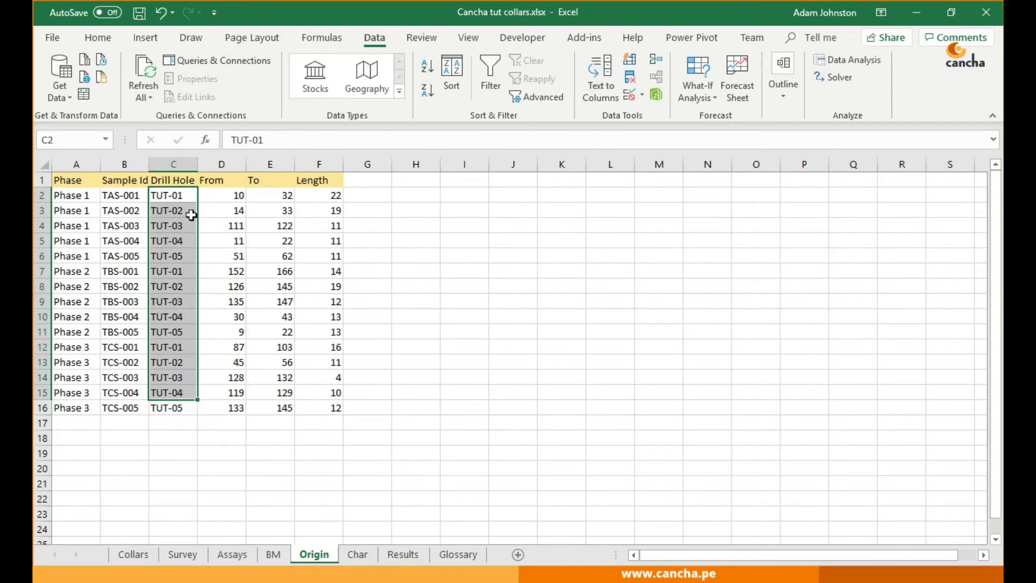
# Compare TAS-001's From, To and Length values in the Excel Origin sheet with its interval in the Cancha log
pyautogui.click(196, 222)
pyautogui.moveTo(224, 197); pyautogui.dragTo(332, 197)
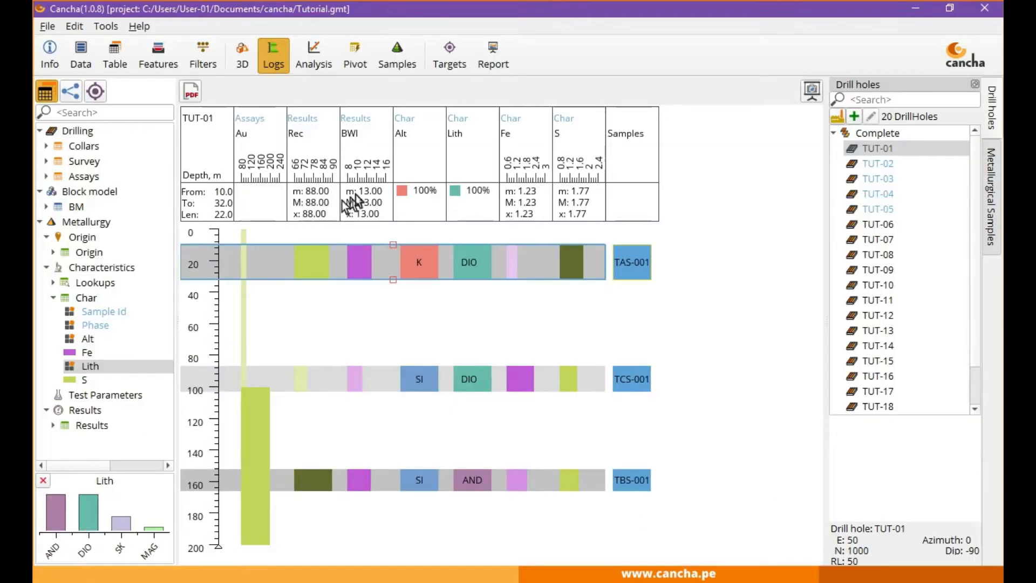
pyautogui.click(405, 116)
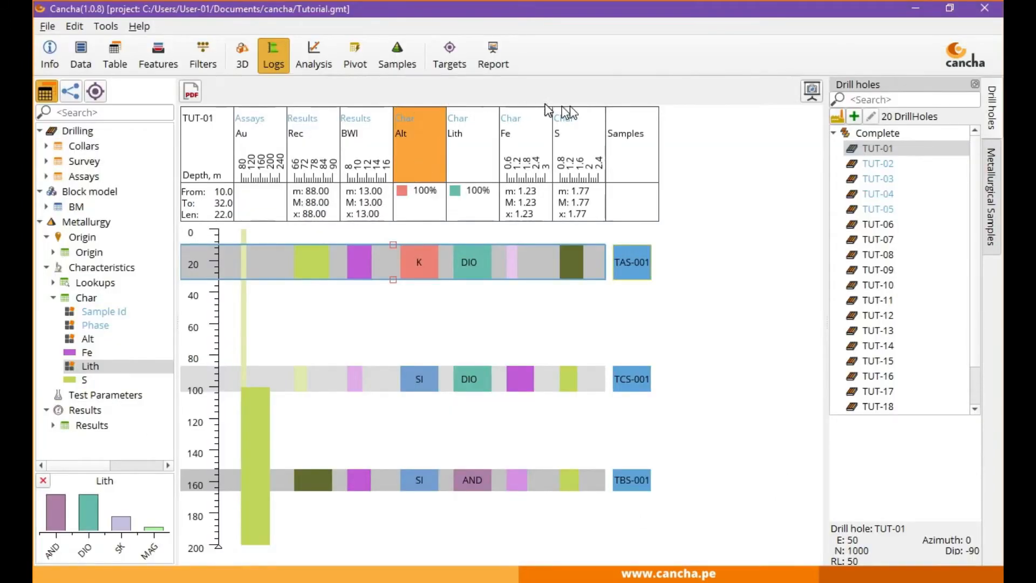
# Return to the 3D view, isolate drill hole TUT-01 among all the holes and examine it in an oblique view
pyautogui.click(243, 56)
pyautogui.click(883, 251)
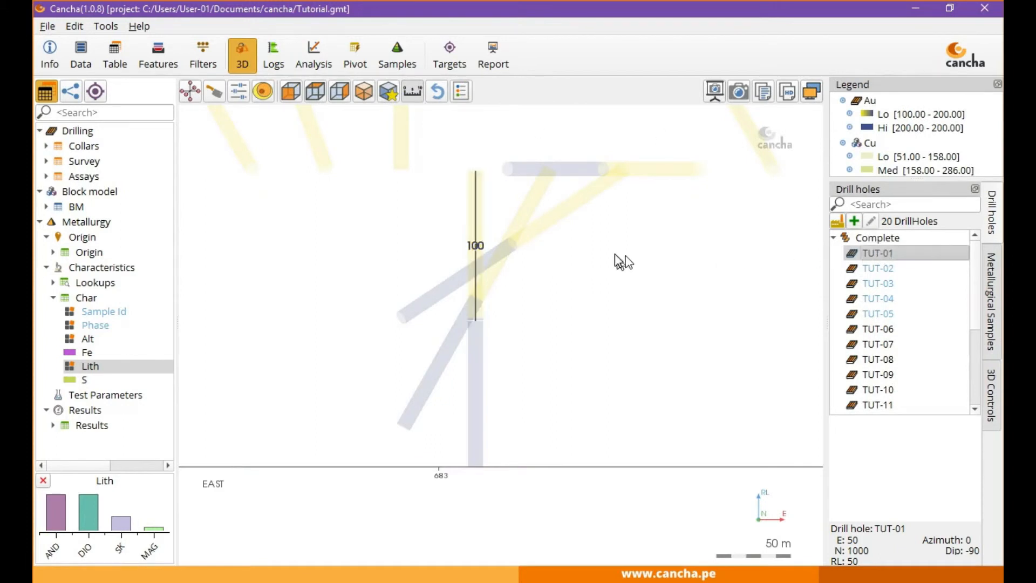
pyautogui.scroll(-5, 614, 253)
pyautogui.moveTo(510, 238); pyautogui.dragTo(692, 410, button='middle')
pyautogui.scroll(-2, 523, 426)
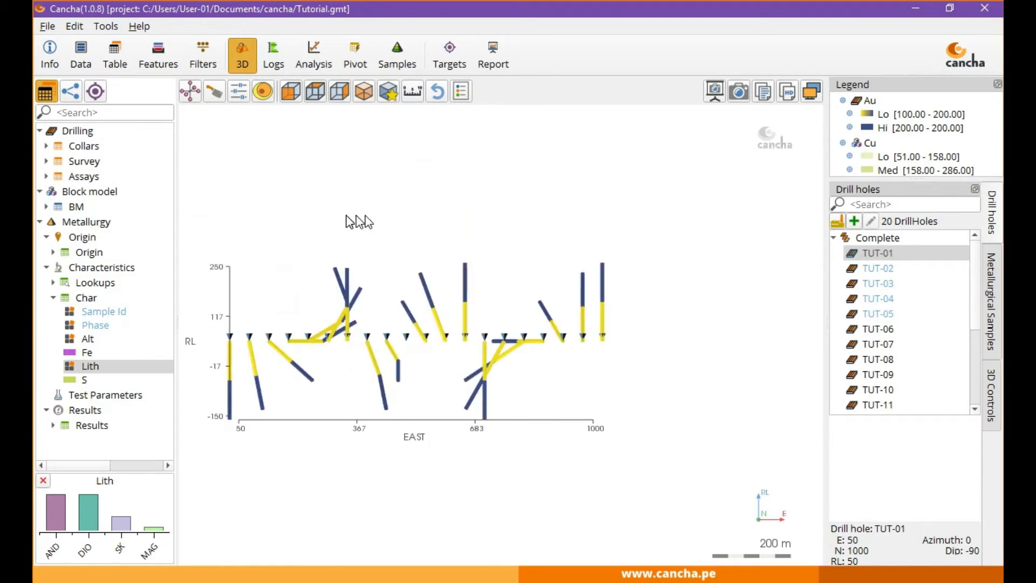
pyautogui.click(882, 258)
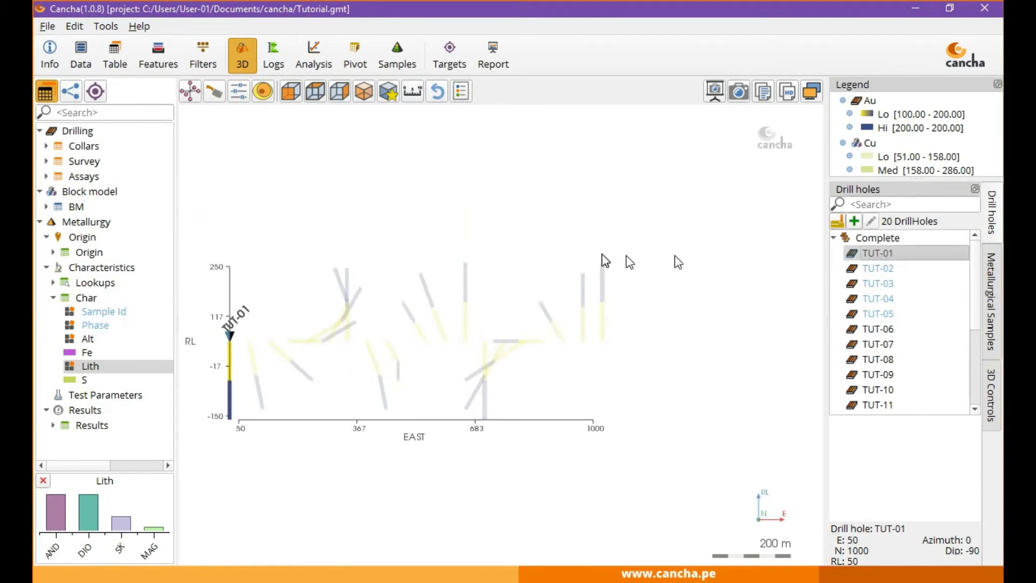
pyautogui.moveTo(430, 245); pyautogui.dragTo(637, 229, button='middle')
pyautogui.moveTo(464, 356); pyautogui.dragTo(596, 401)
pyautogui.scroll(2, 596, 400)
pyautogui.moveTo(510, 474); pyautogui.dragTo(428, 293, button='middle')
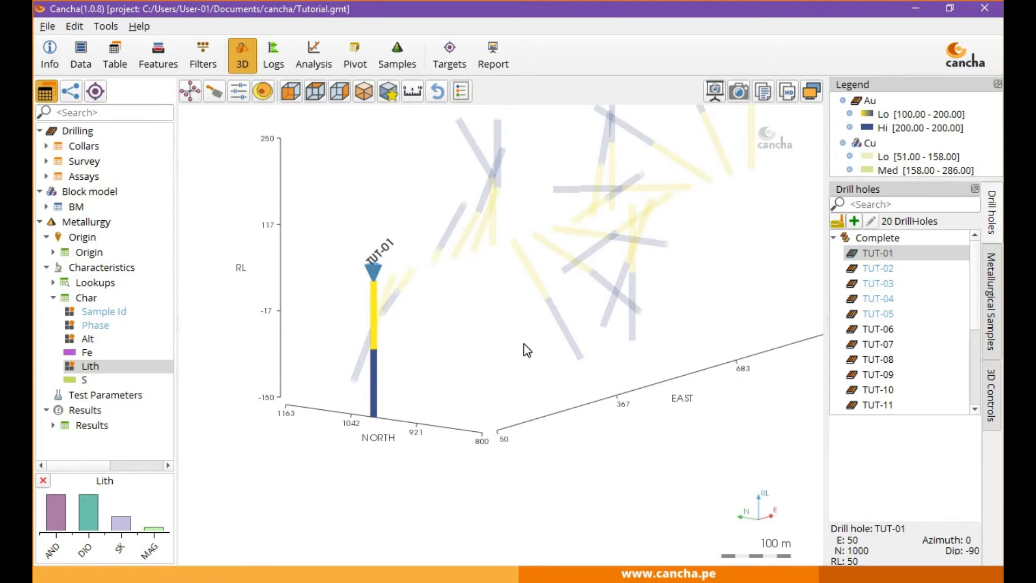
pyautogui.moveTo(528, 351)
pyautogui.mouseDown()
pyautogui.moveTo(477, 370)
pyautogui.moveTo(562, 373)
pyautogui.moveTo(537, 363)
pyautogui.mouseUp()
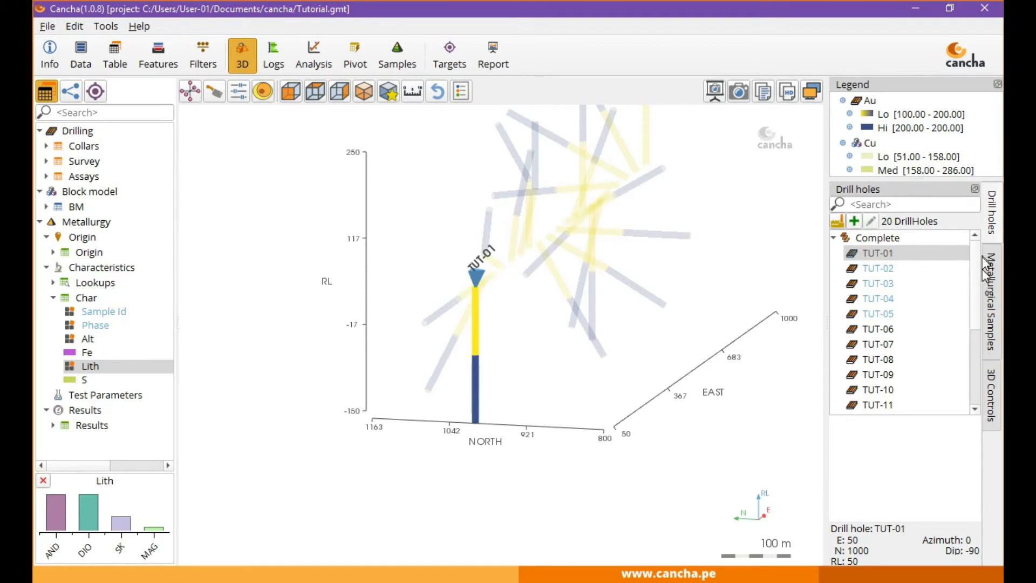
# Locate metallurgical sample TAS-001 in the 3D view and display the Rec samples along the drill holes
pyautogui.click(993, 291)
pyautogui.click(885, 256)
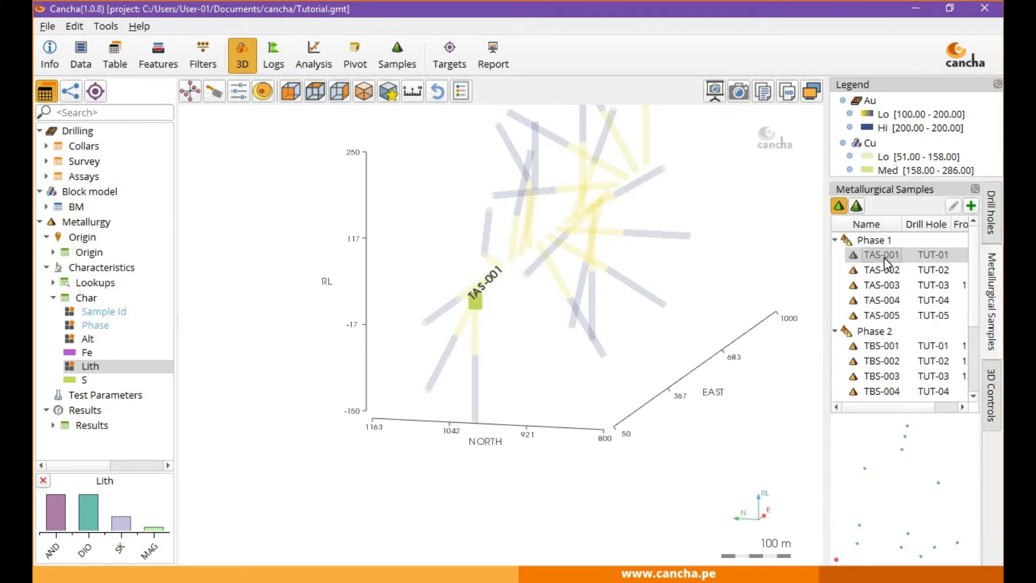
pyautogui.click(993, 388)
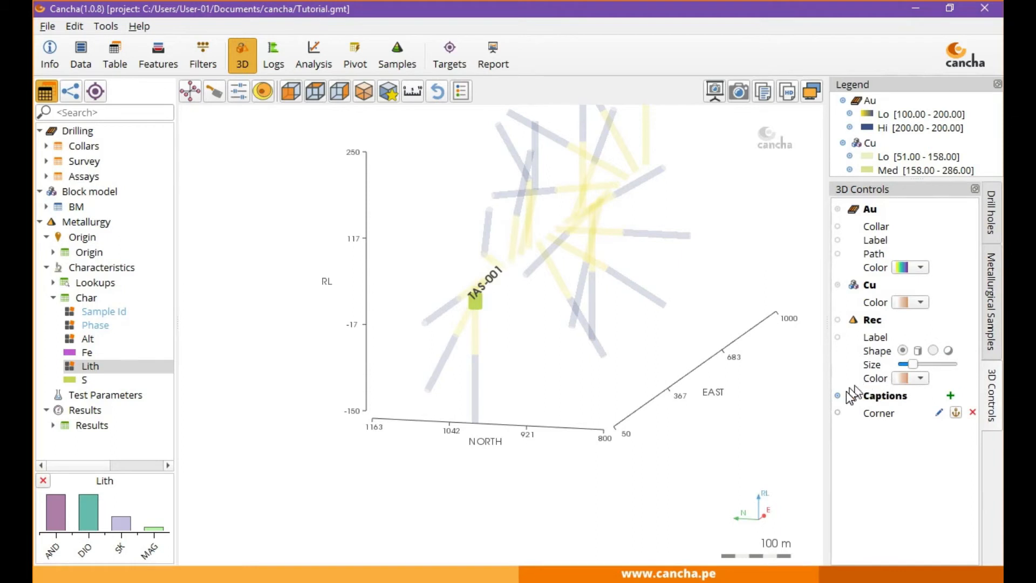
pyautogui.click(837, 320)
pyautogui.click(838, 320)
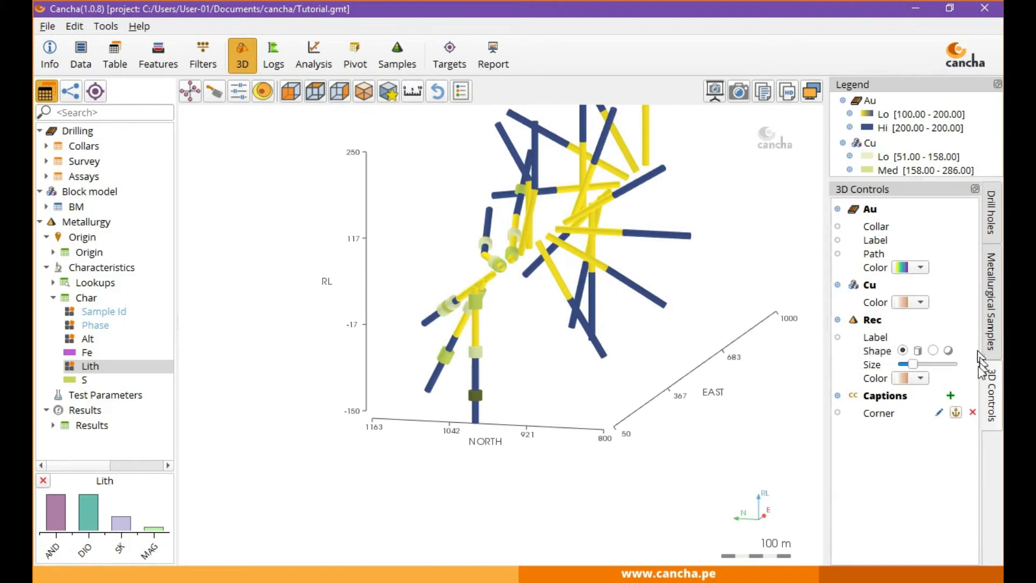
# Isolate metallurgical sample TAS-001 and examine its position on drill hole TUT-01, both up close and among all the holes
pyautogui.click(993, 300)
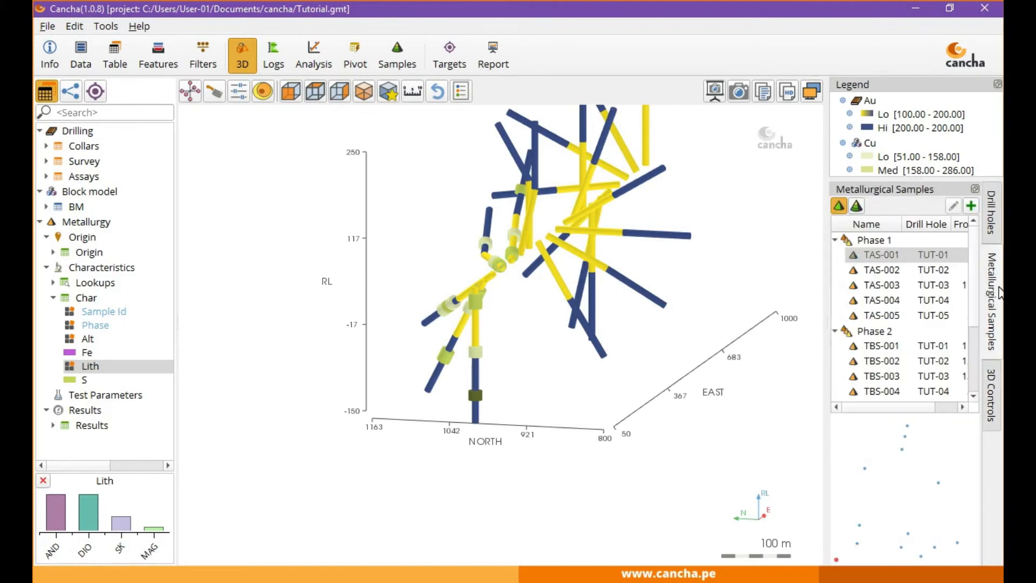
pyautogui.click(879, 255)
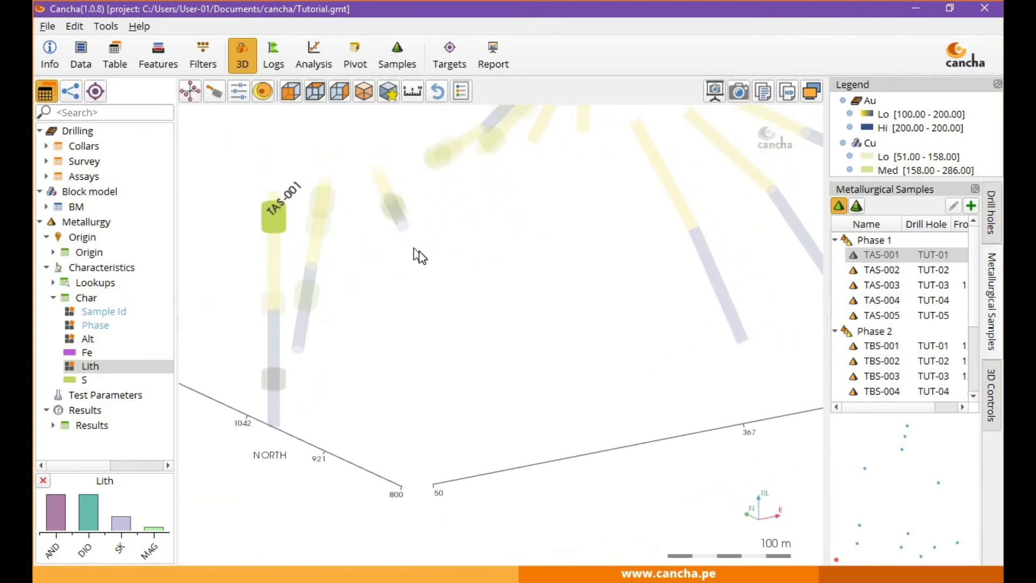
pyautogui.scroll(-3, 418, 254)
pyautogui.moveTo(583, 253); pyautogui.dragTo(467, 473, button='middle')
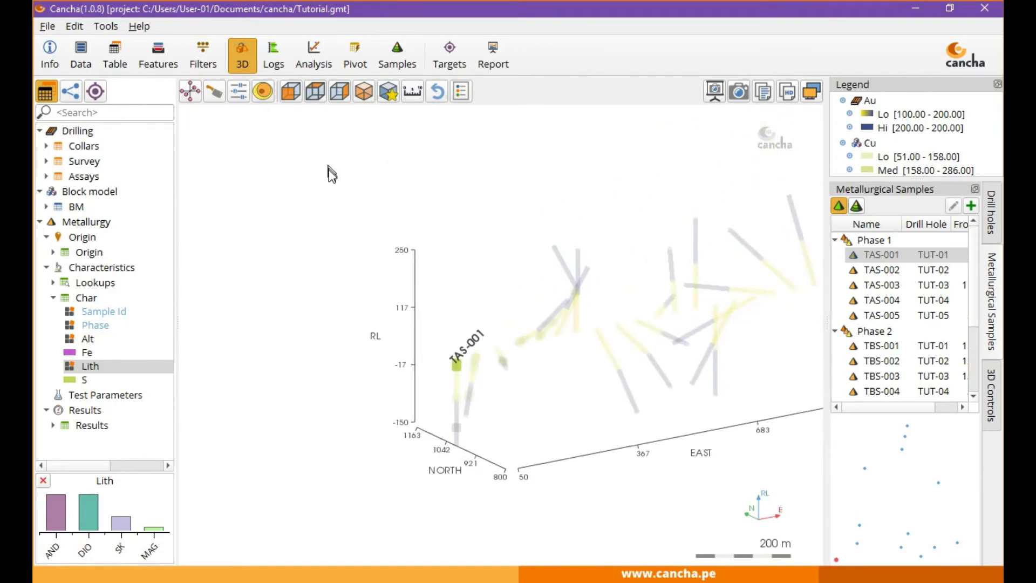
# Switch to the Excel workbook and review the sample characteristics in the Char sheet and the BWI and Rec values in the Results sheet
pyautogui.hotkey('alt', 'Tab')
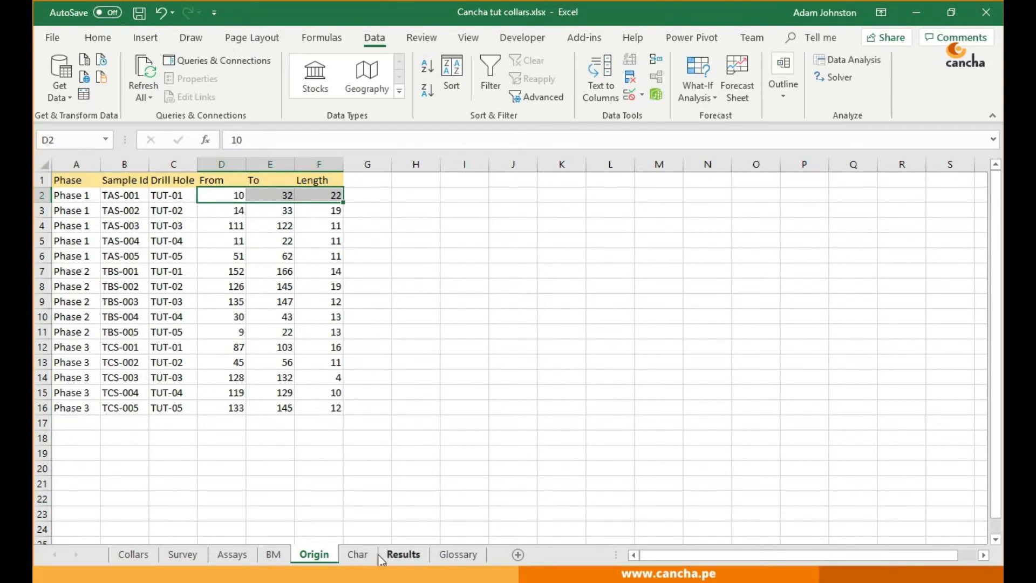
pyautogui.click(360, 556)
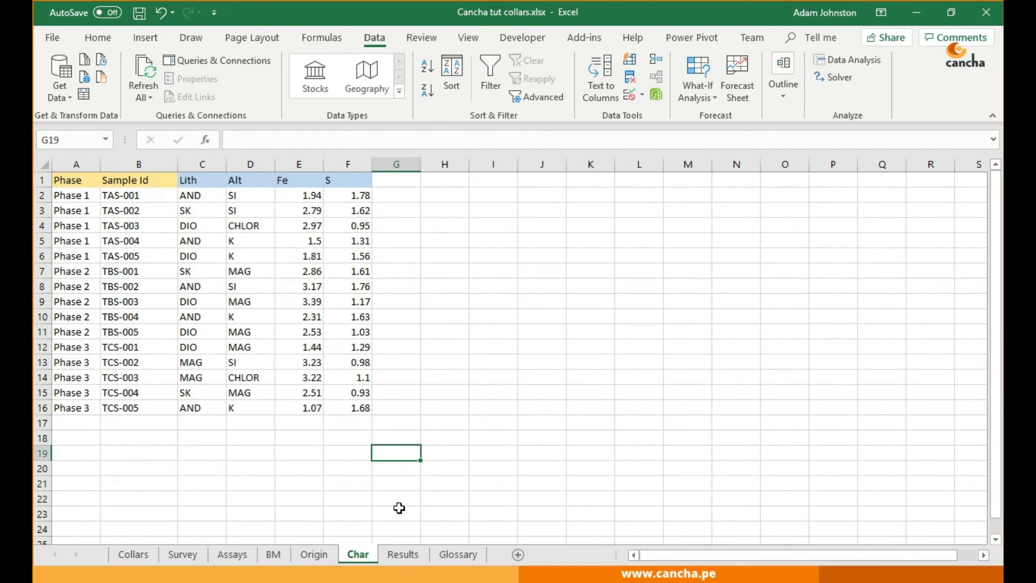
pyautogui.click(402, 554)
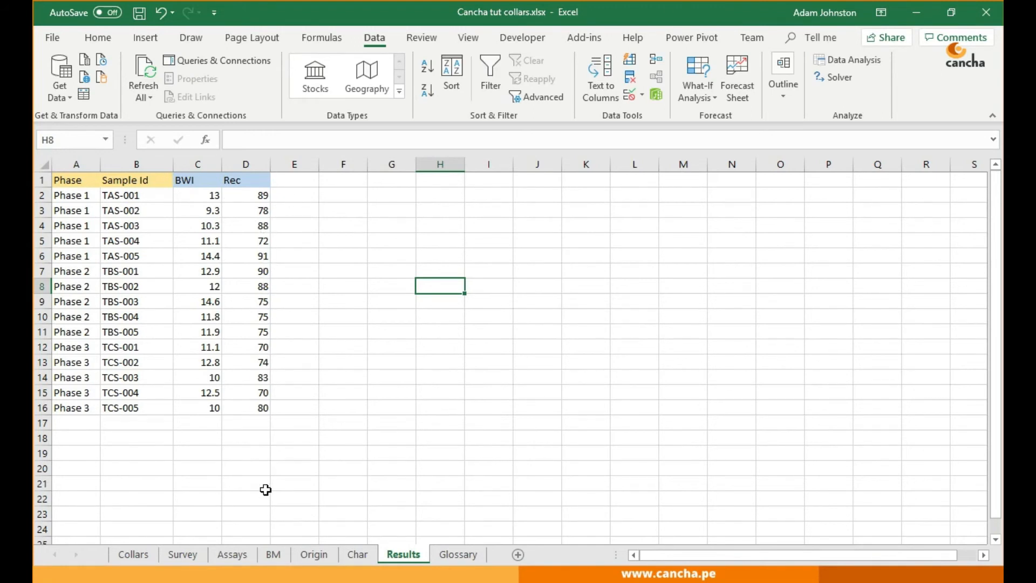
# Return to Cancha and view the metallurgical samples in 3D by BWI from the Results table and by Lith from the Char table
pyautogui.hotkey('alt', 'Tab')
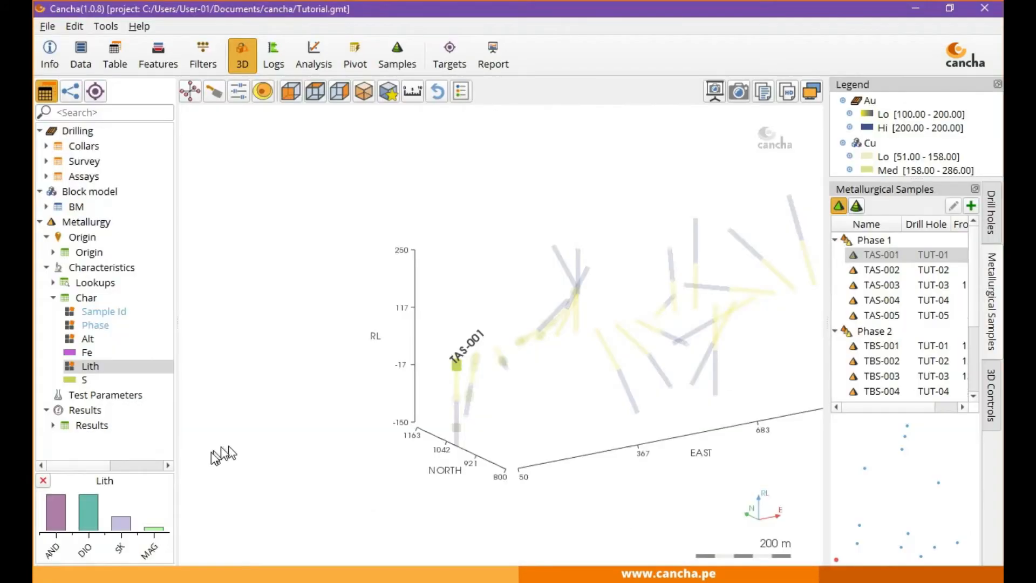
pyautogui.doubleClick(88, 430)
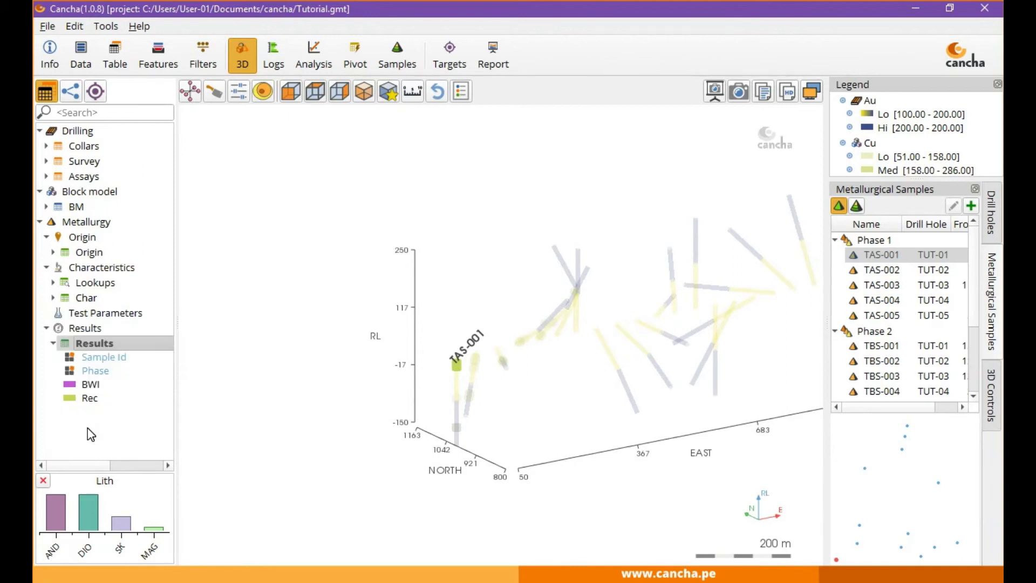
pyautogui.click(88, 385)
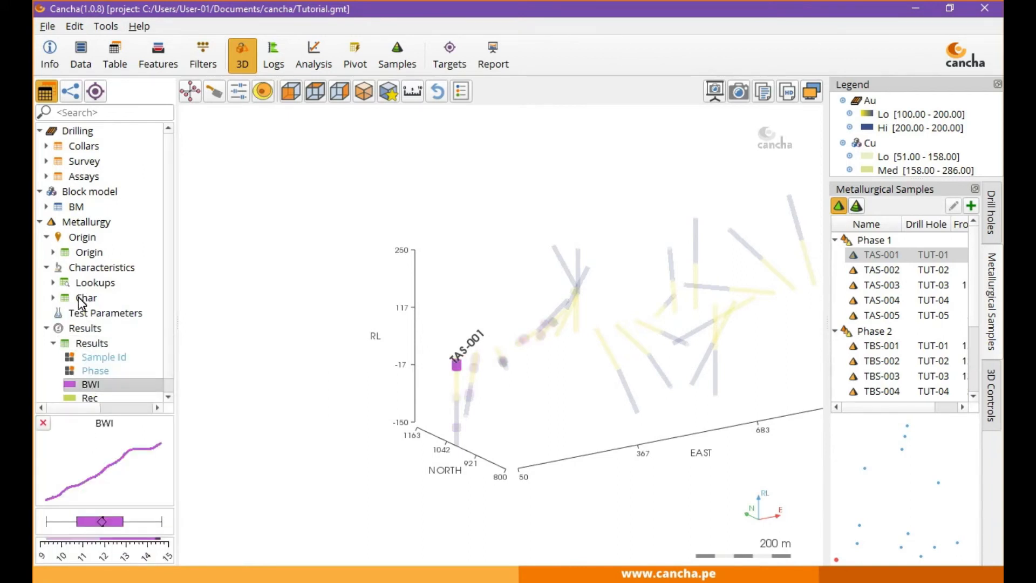
pyautogui.doubleClick(82, 299)
pyautogui.click(87, 368)
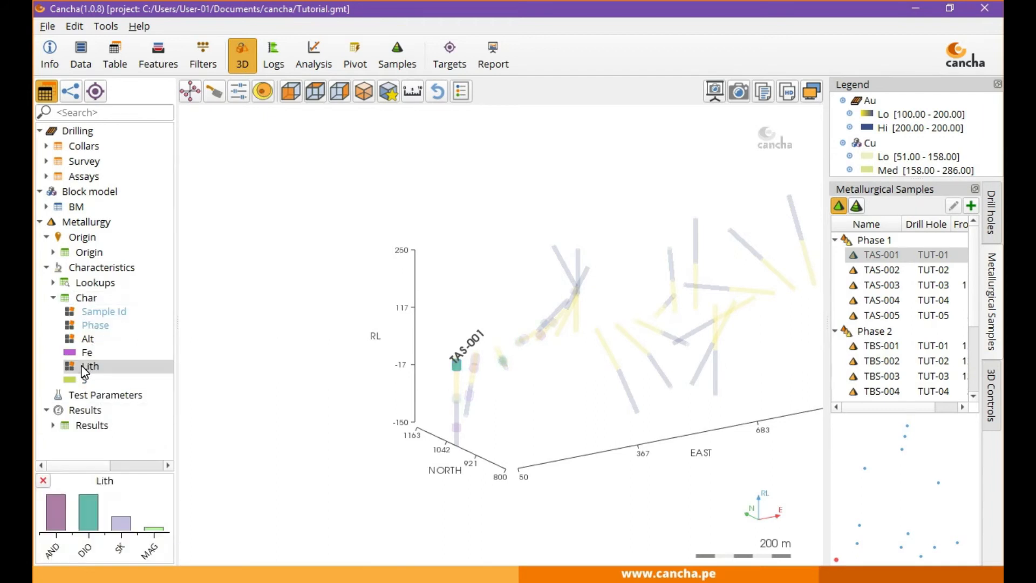
pyautogui.moveTo(285, 350); pyautogui.dragTo(208, 304, button='middle')
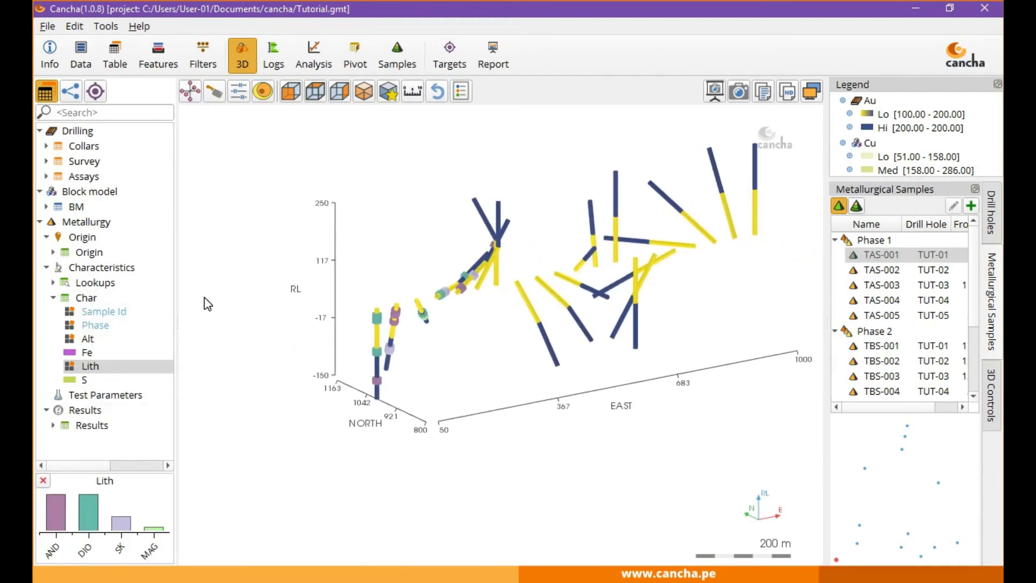
# View the samples along the drill holes by Alt and Fe from Char and by BWI from Results, facing the East axis
pyautogui.click(80, 340)
pyautogui.click(89, 351)
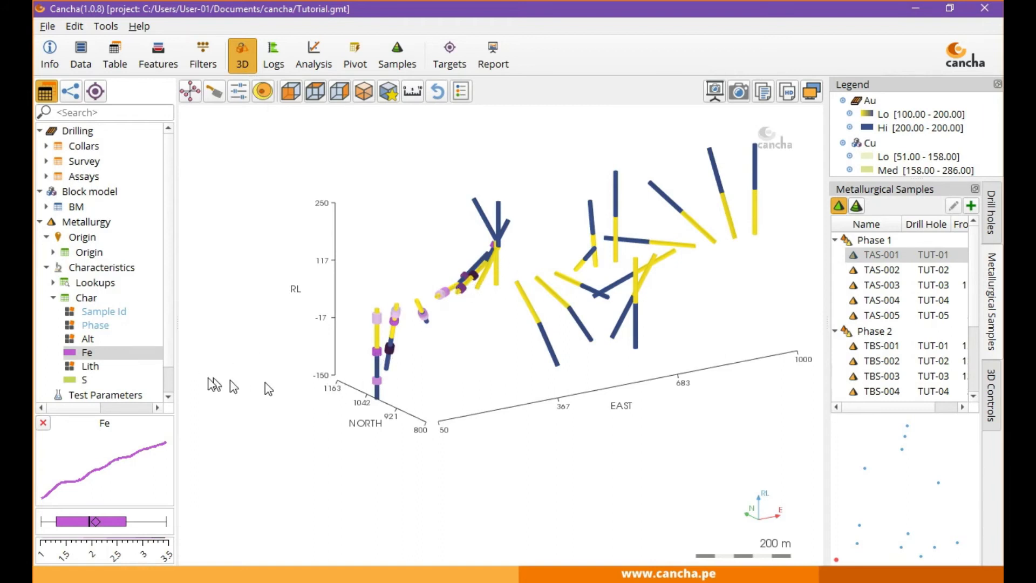
pyautogui.scroll(-1, 141, 372)
pyautogui.doubleClick(91, 396)
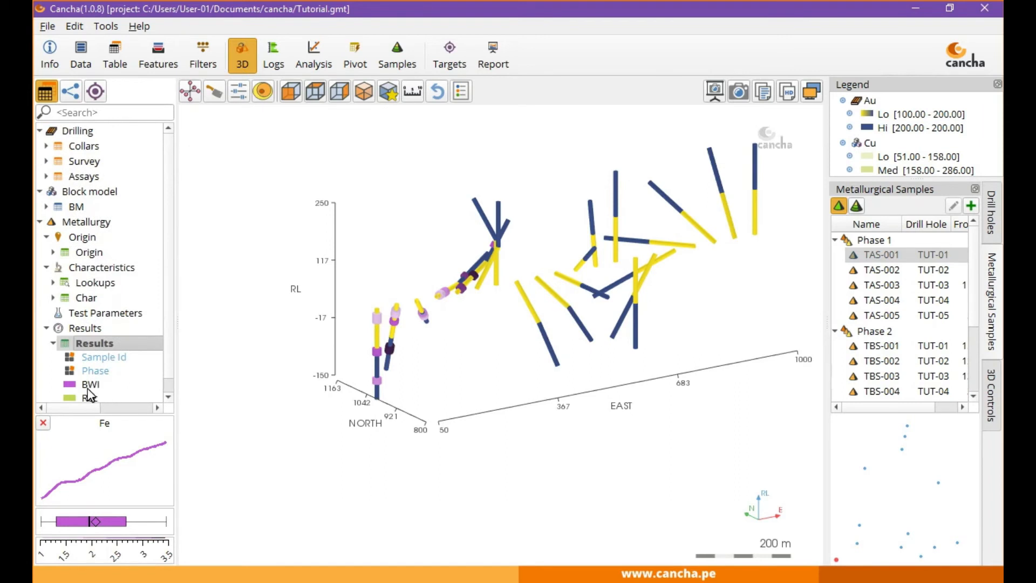
pyautogui.click(95, 384)
pyautogui.moveTo(330, 411); pyautogui.dragTo(257, 393)
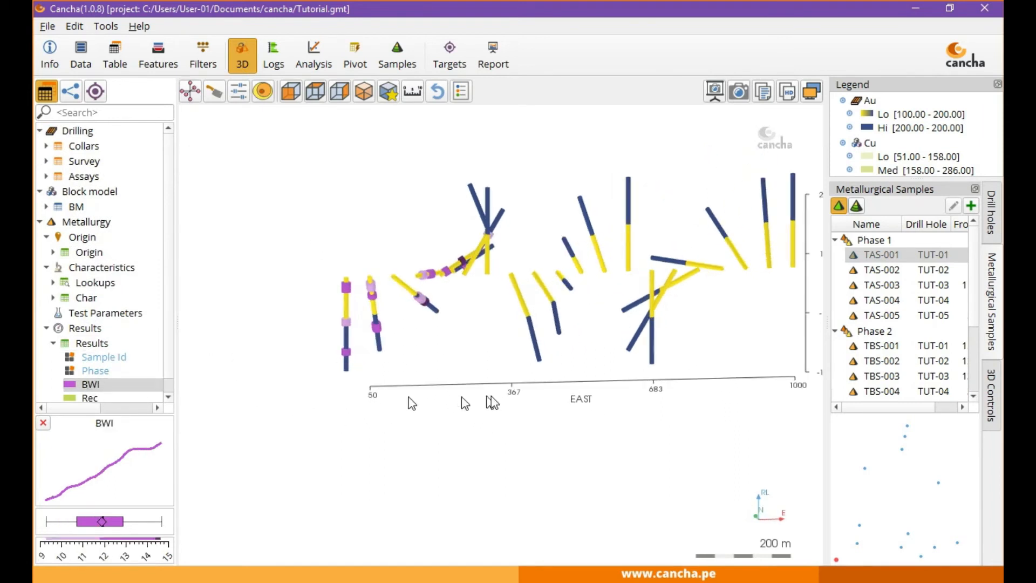
pyautogui.moveTo(549, 415); pyautogui.dragTo(458, 442, button='middle')
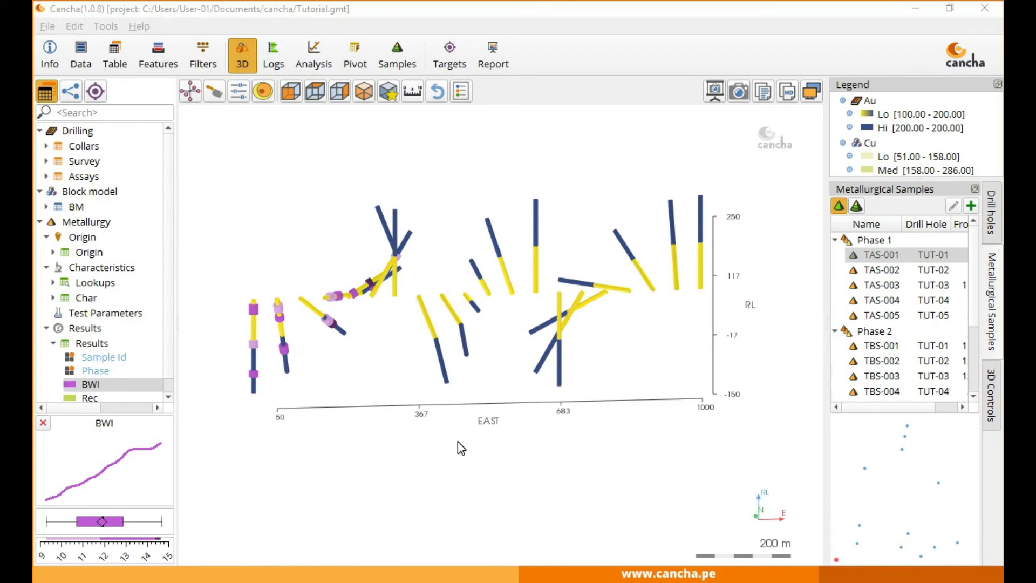
# Switch to the Excel workbook and examine the N, E, RL and Cu column headers in the BM sheet
pyautogui.hotkey('alt', 'Tab')
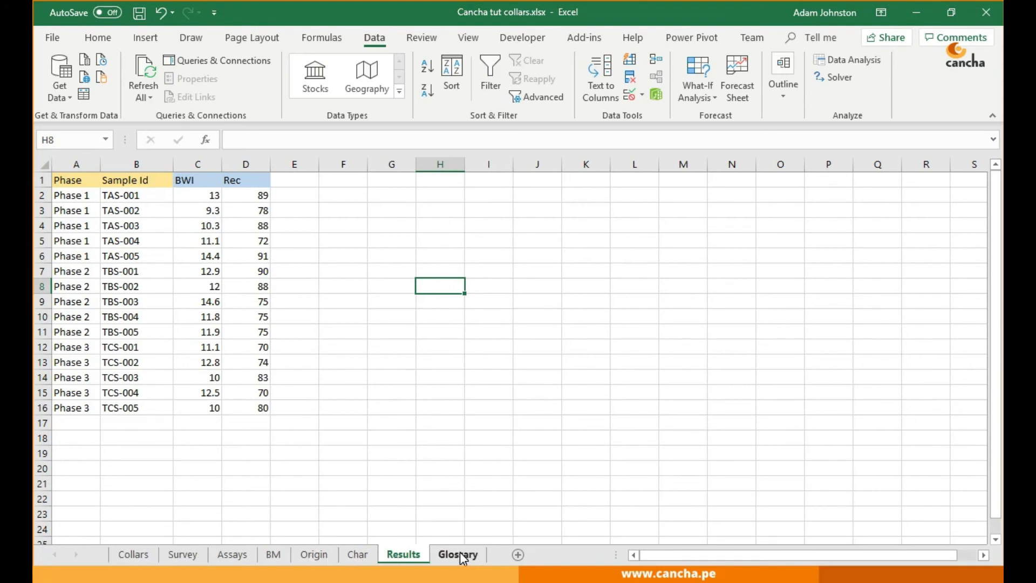
pyautogui.click(274, 555)
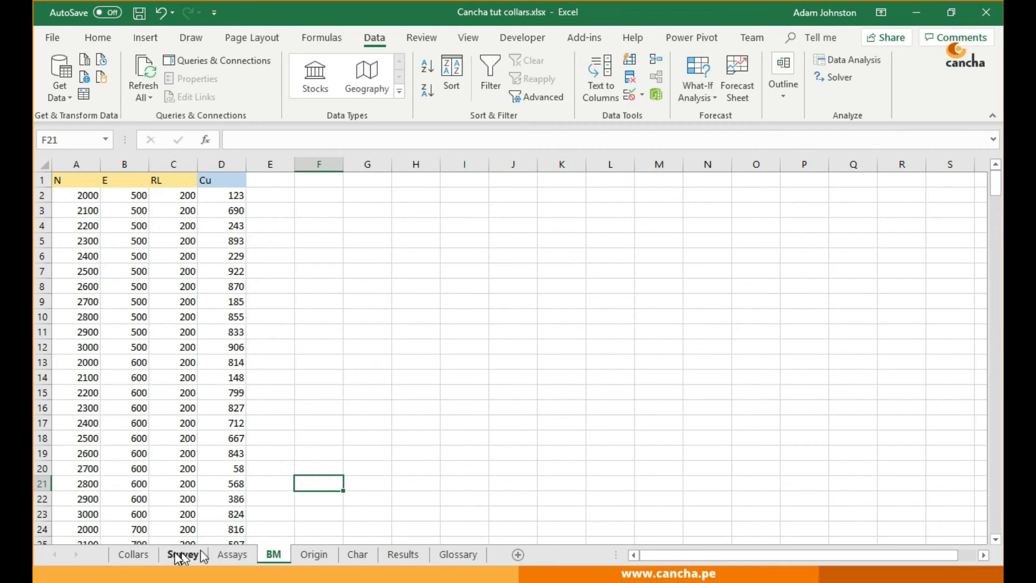
pyautogui.moveTo(85, 177); pyautogui.dragTo(270, 180)
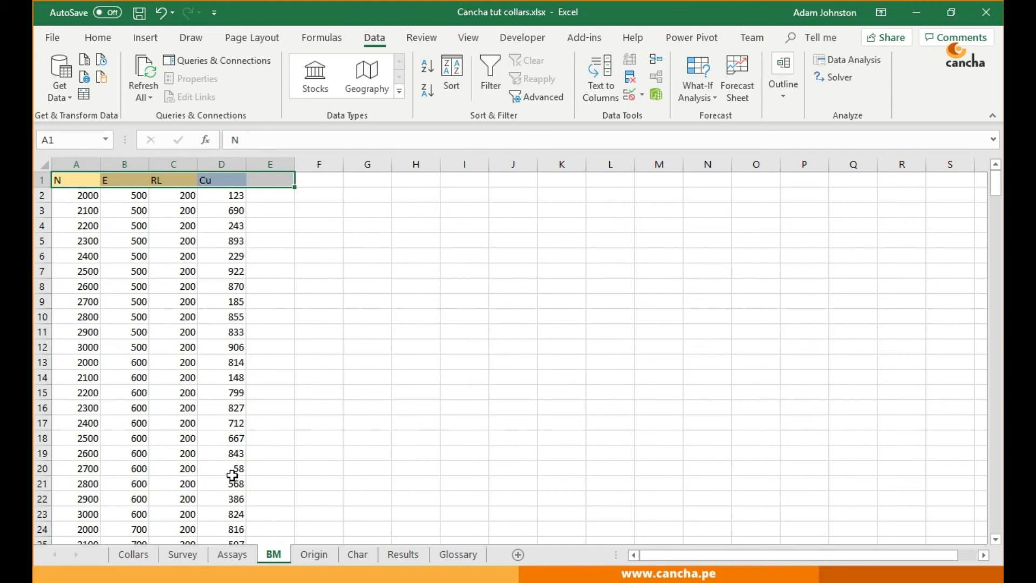
# Review the drill hole table structure in the Collars, Survey and Assays sheets
pyautogui.click(133, 556)
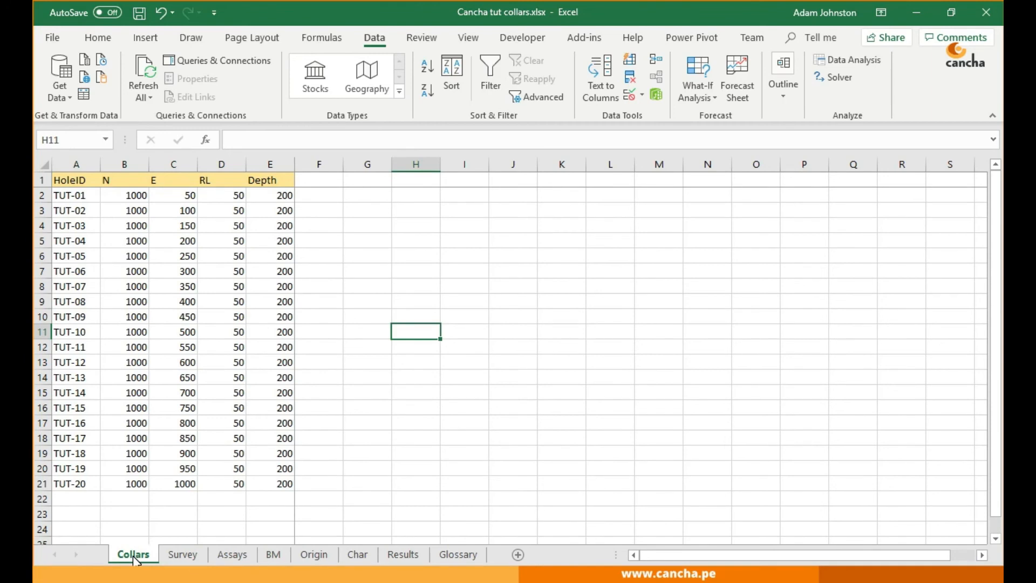
pyautogui.click(182, 556)
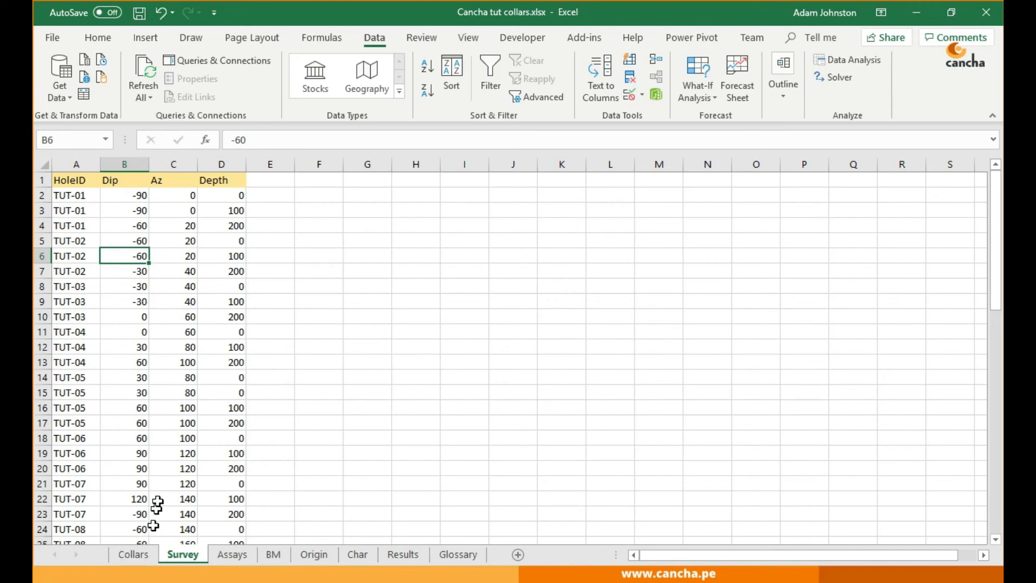
pyautogui.click(134, 555)
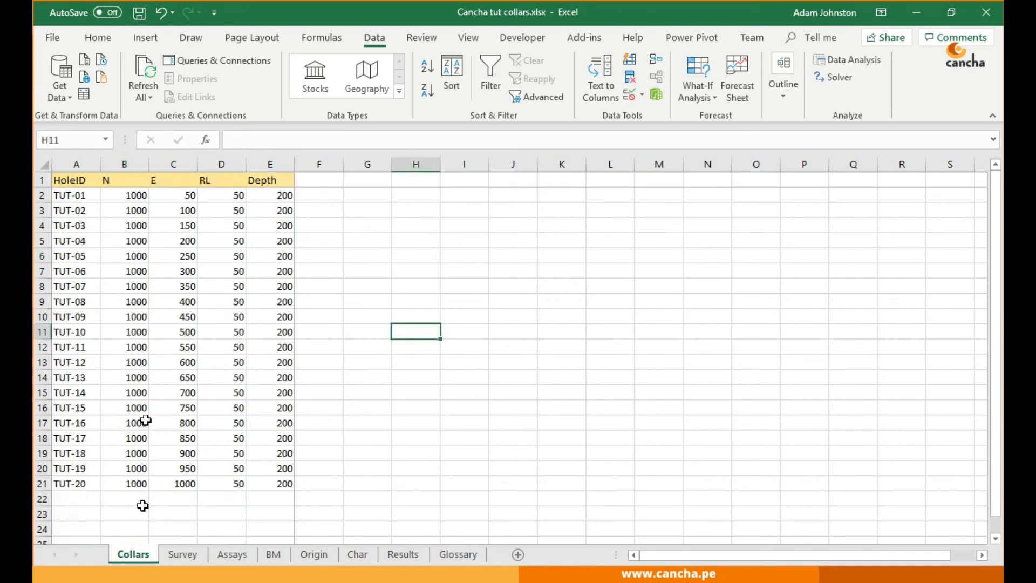
pyautogui.click(243, 552)
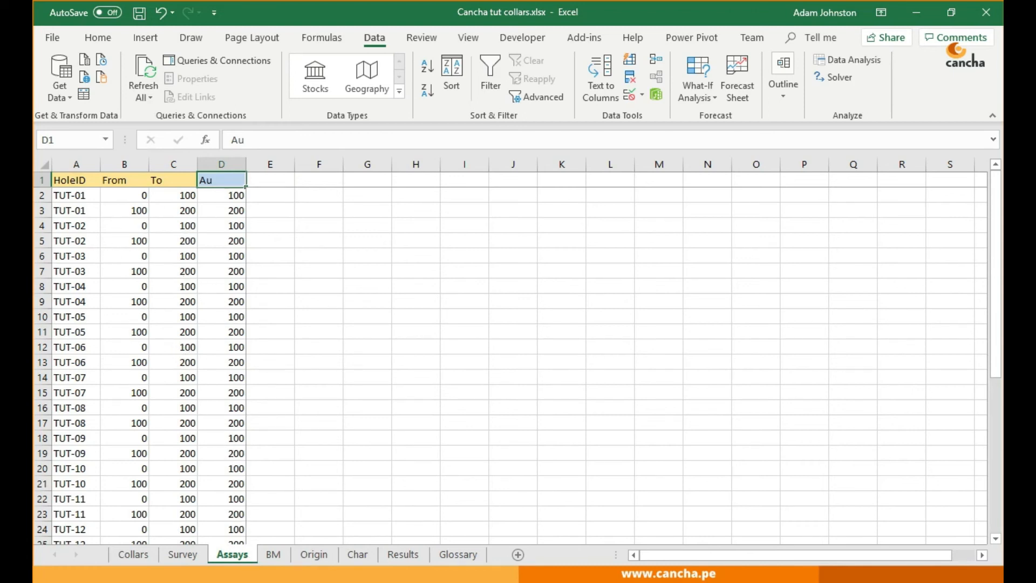
# Review the block model columns in the BM sheet and the metallurgical sample columns in the Origin, Char and Results sheets
pyautogui.click(275, 559)
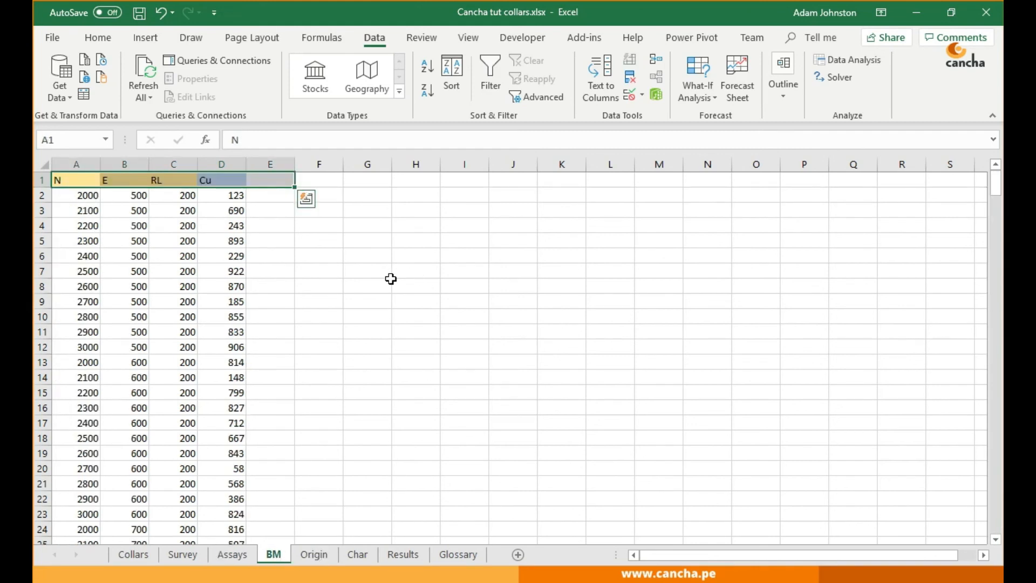
pyautogui.click(333, 272)
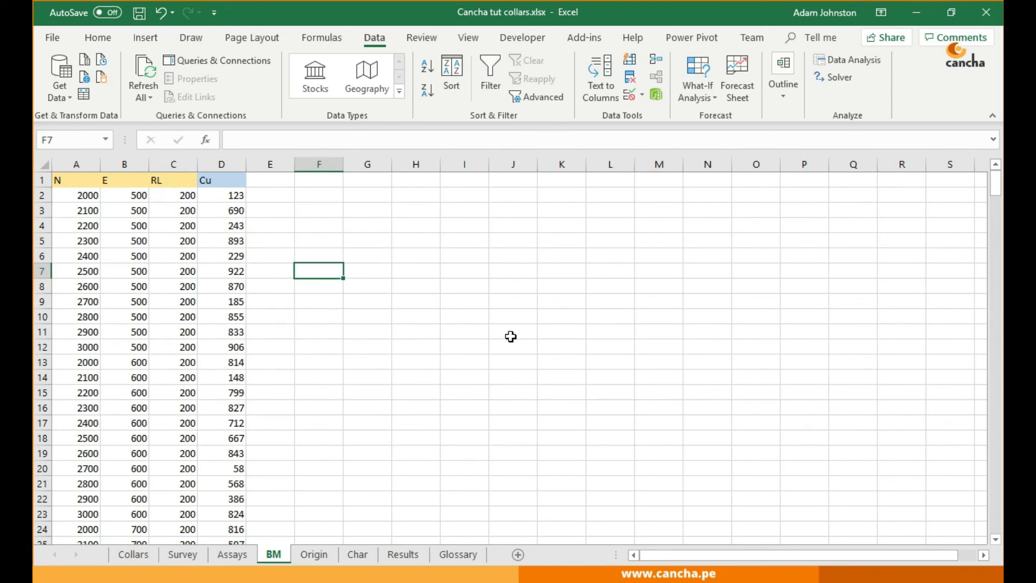
pyautogui.click(331, 556)
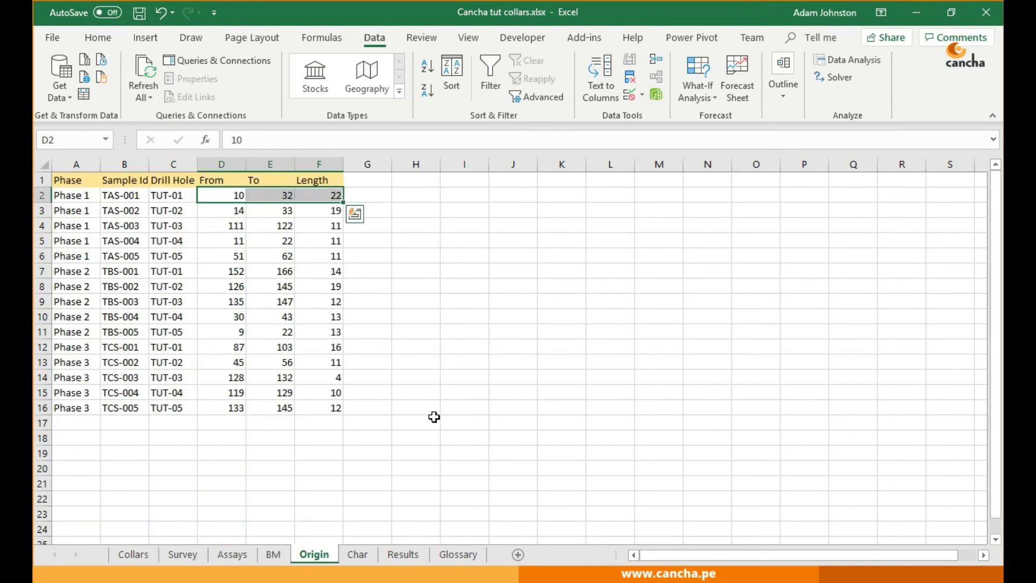
pyautogui.click(319, 332)
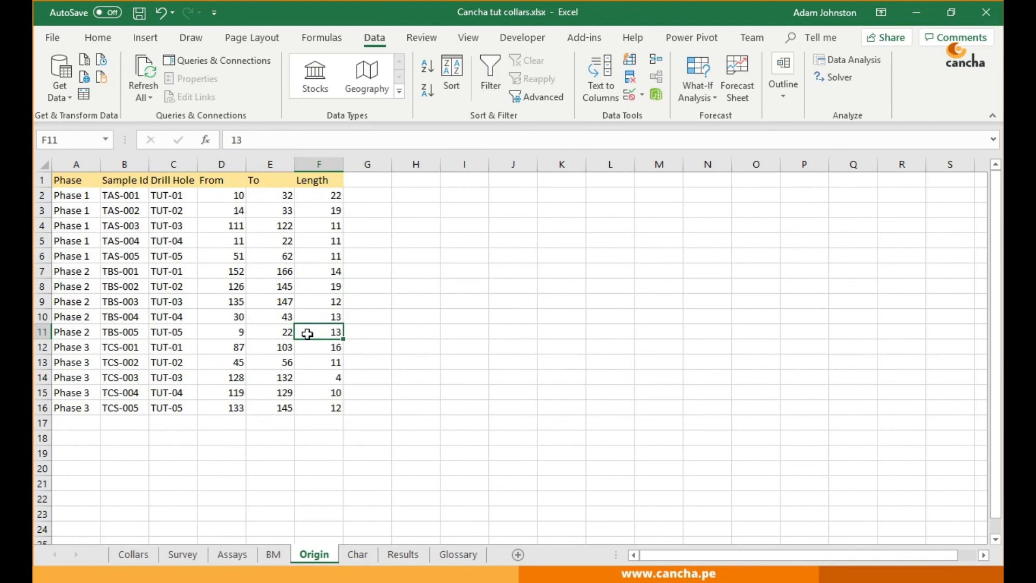
pyautogui.click(362, 549)
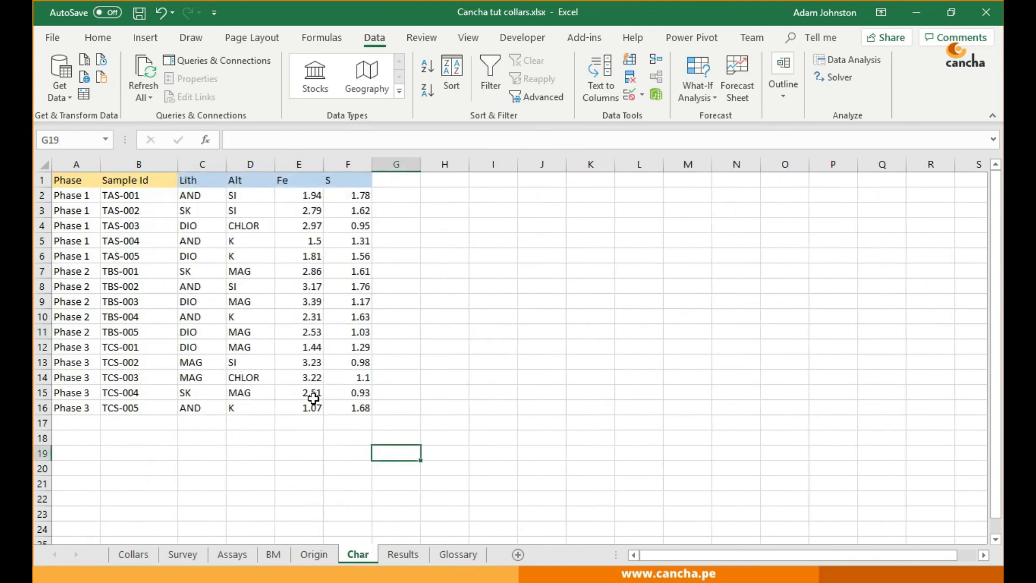
pyautogui.click(406, 556)
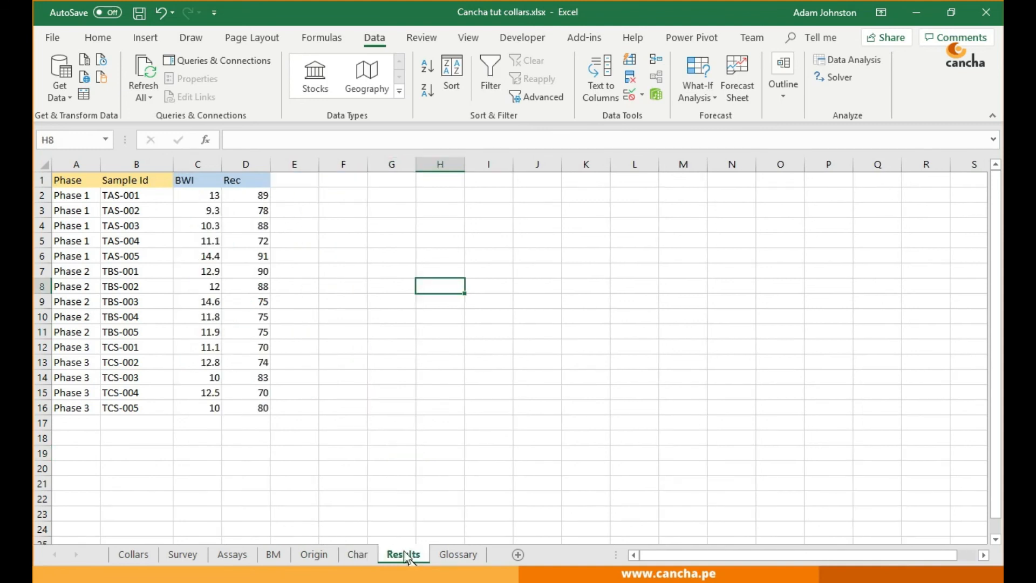